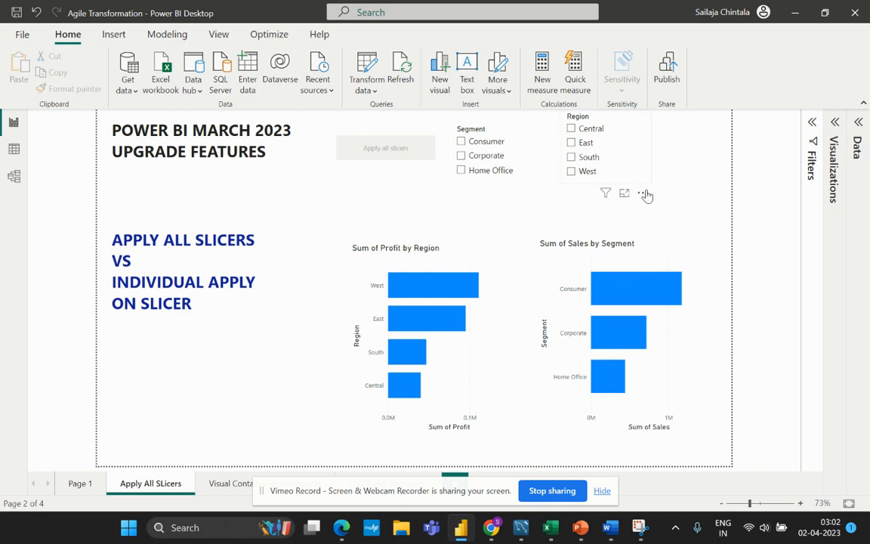
- Nudge the Region slicer down and filter both charts to the Consumer segment and Central region using Apply all slicers
drag(646, 198, 655, 205)
click(713, 195)
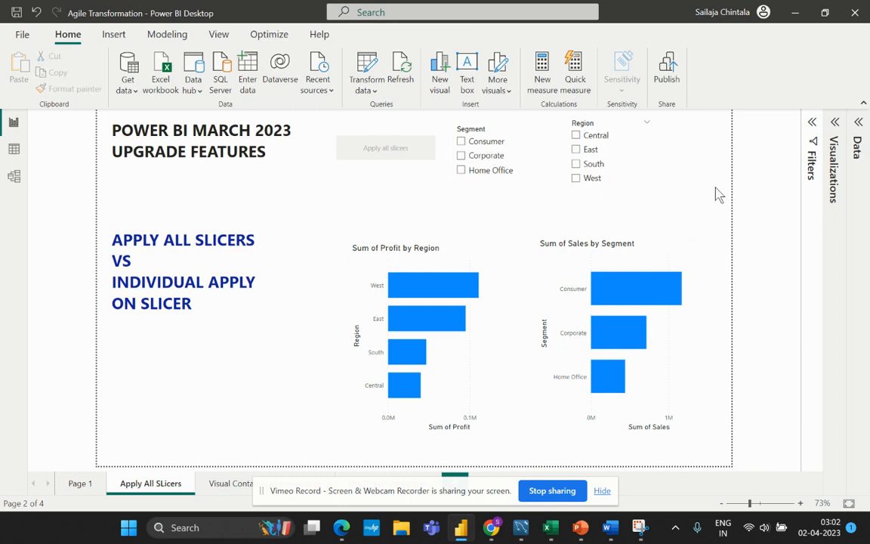
click(461, 141)
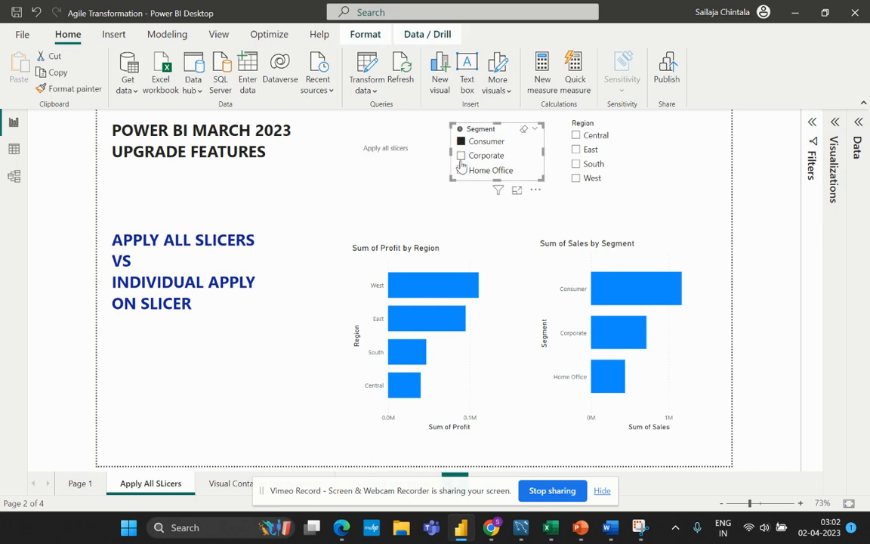
click(577, 136)
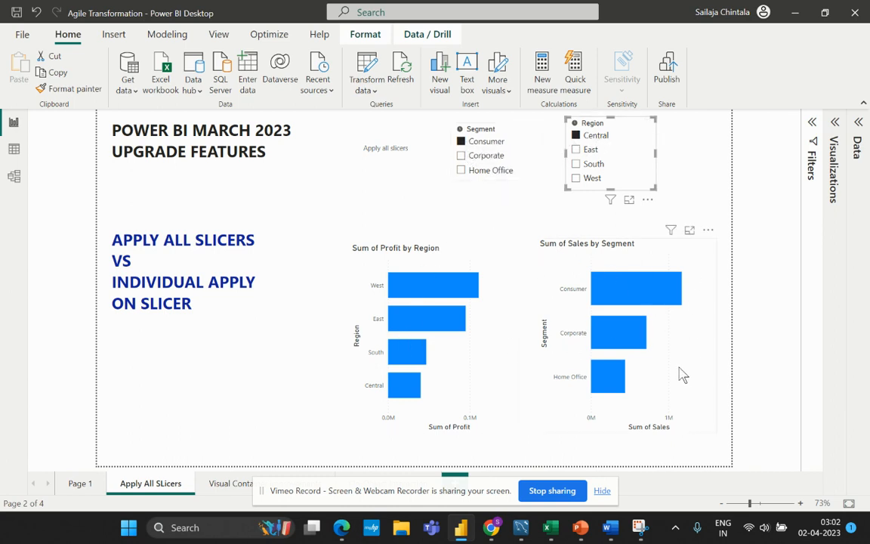
ctrl+click(385, 151)
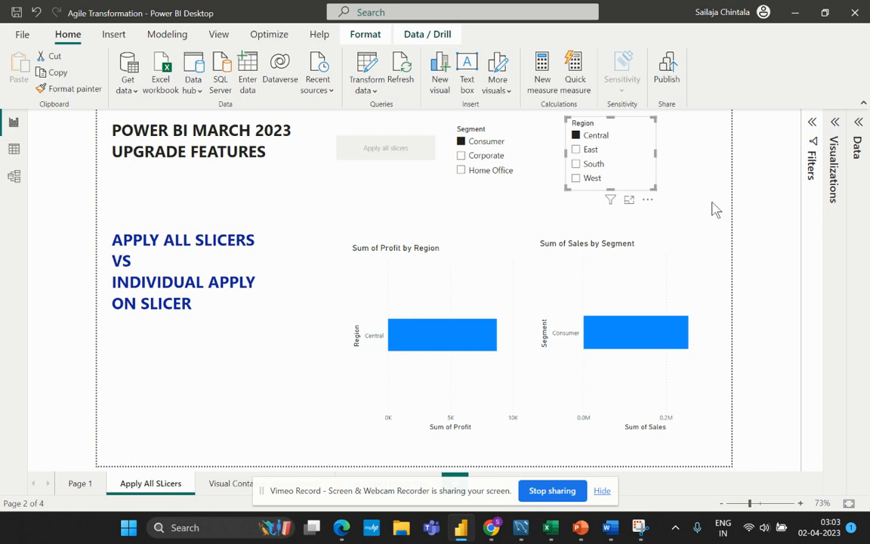
- Insert a second Apply all slicers button beneath the existing one and remove it again
click(269, 35)
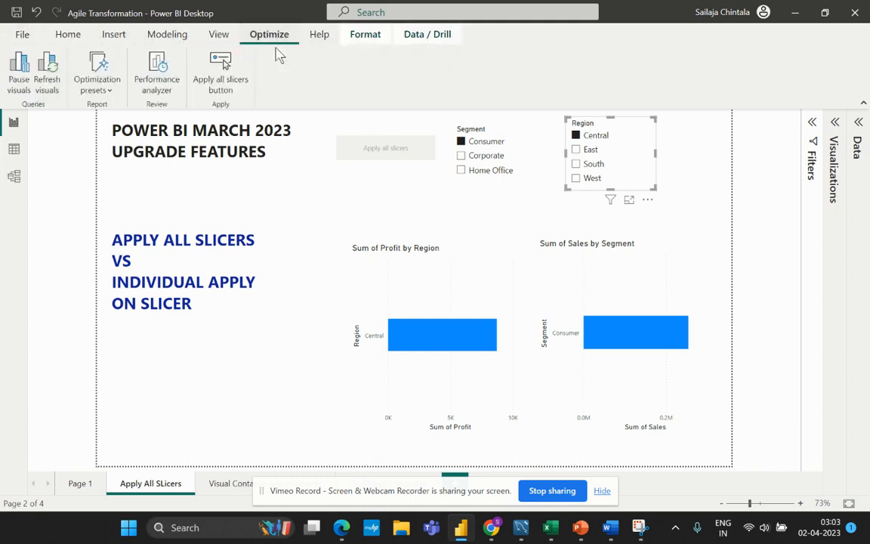
click(224, 62)
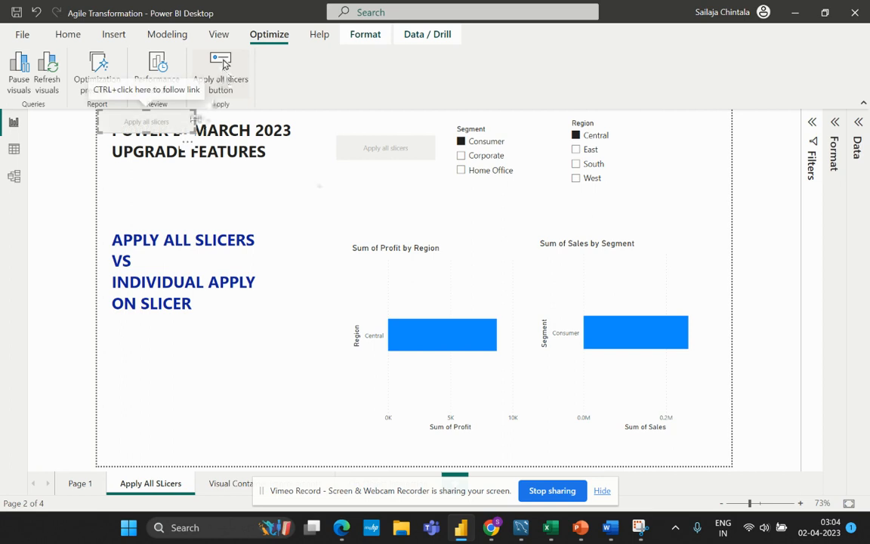
drag(185, 145, 426, 212)
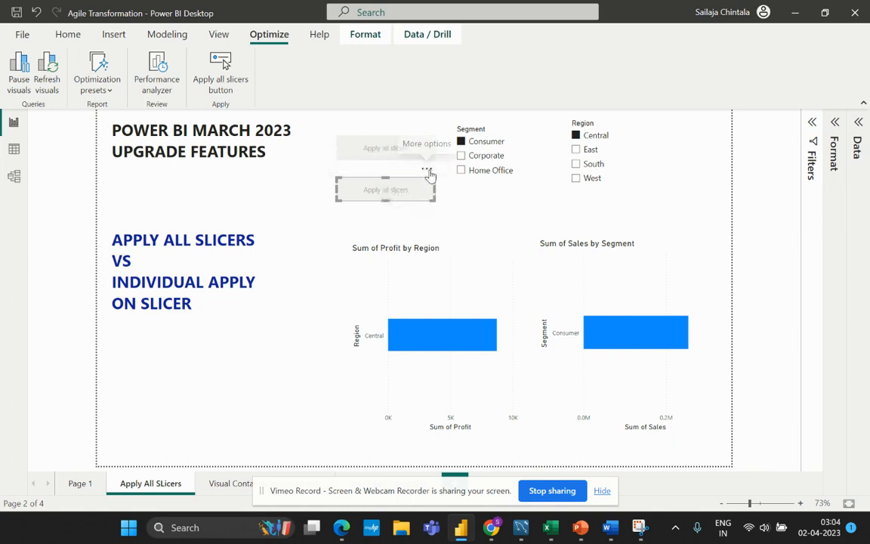
click(427, 168)
click(458, 186)
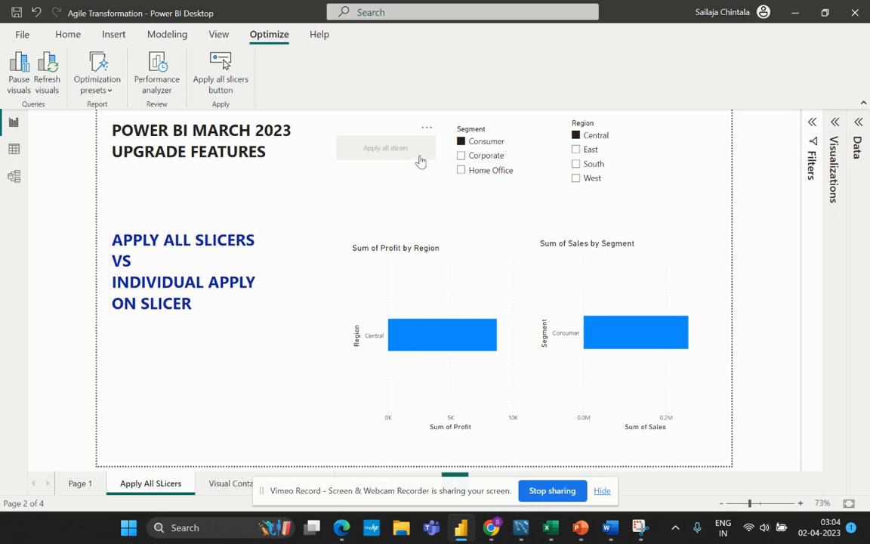
- Clear the Consumer and Central selections and apply all slicers at once
click(460, 141)
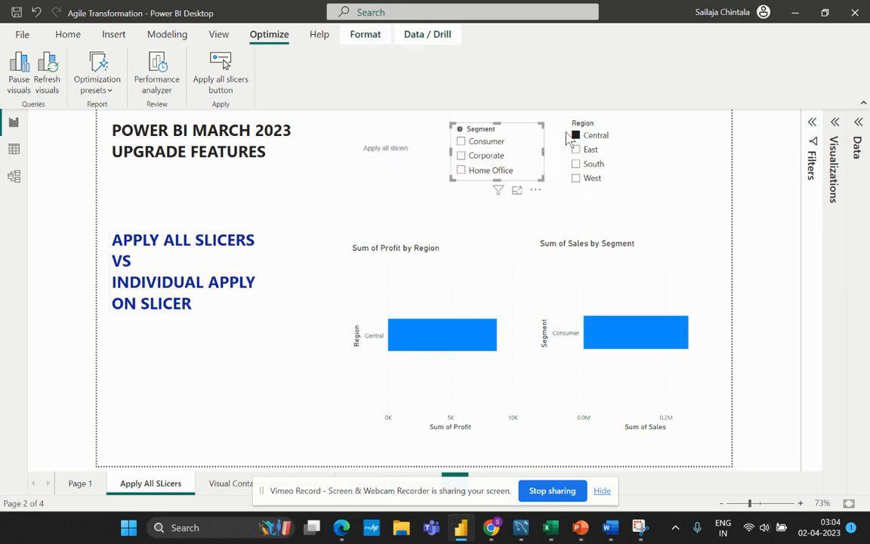
click(575, 135)
ctrl+click(404, 151)
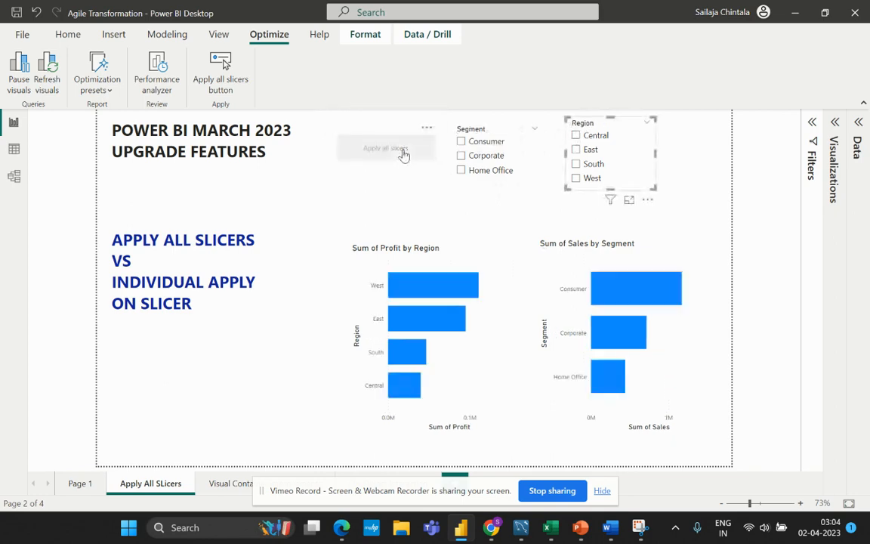
- Enable the current file's Query reduction option to add an Apply button to each individual slicer
click(25, 34)
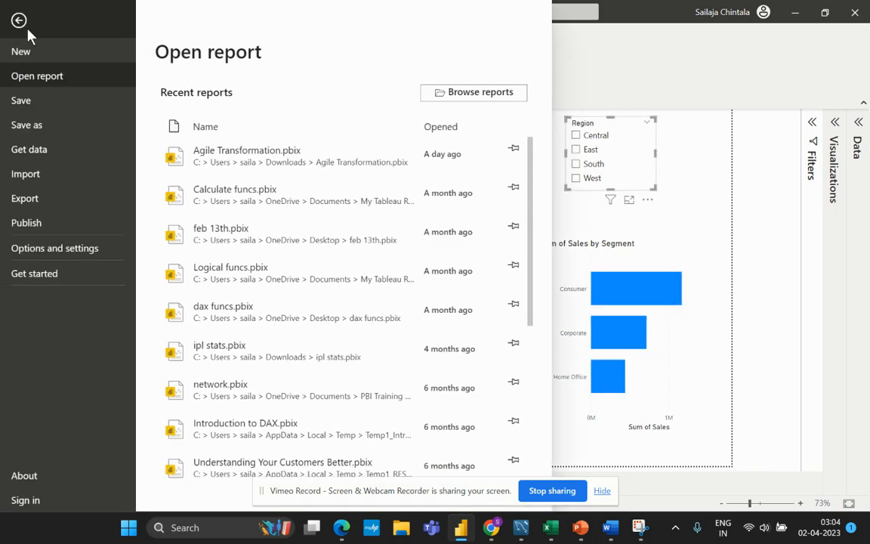
click(39, 250)
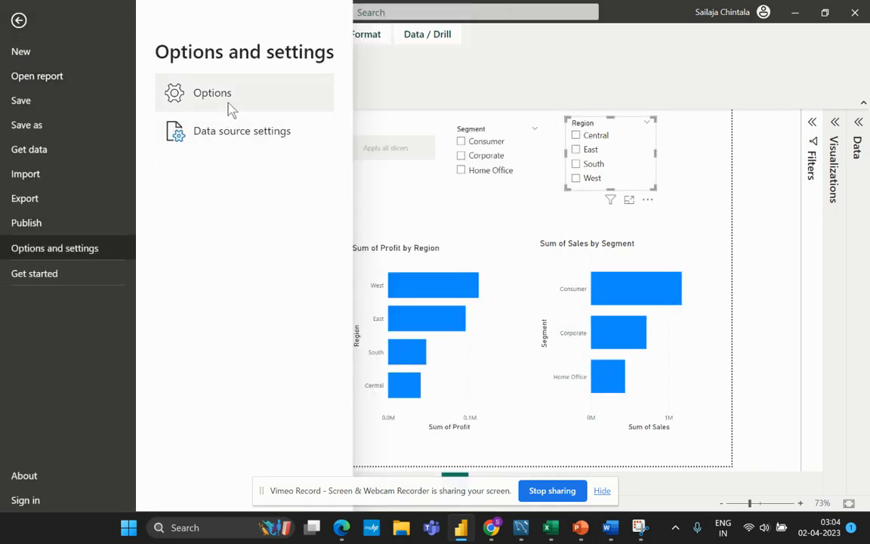
key(Escape)
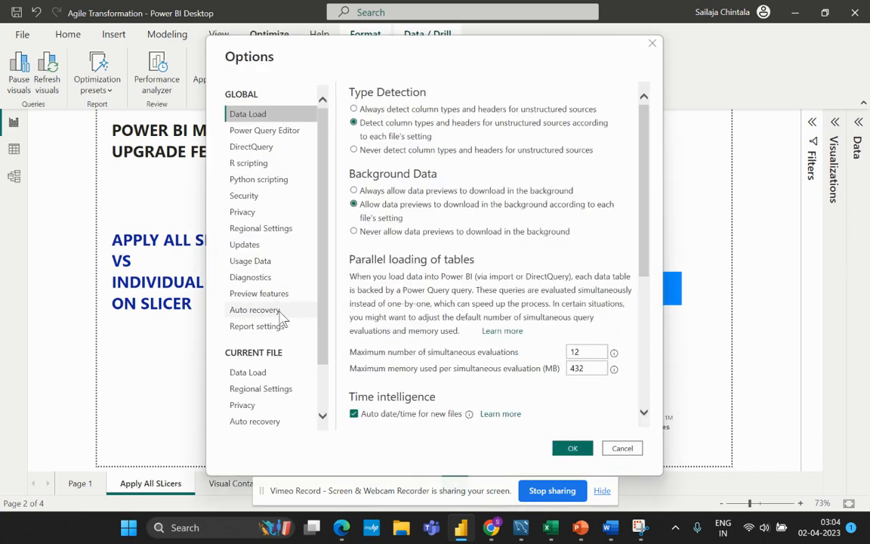
scroll(272, 354, down, 2)
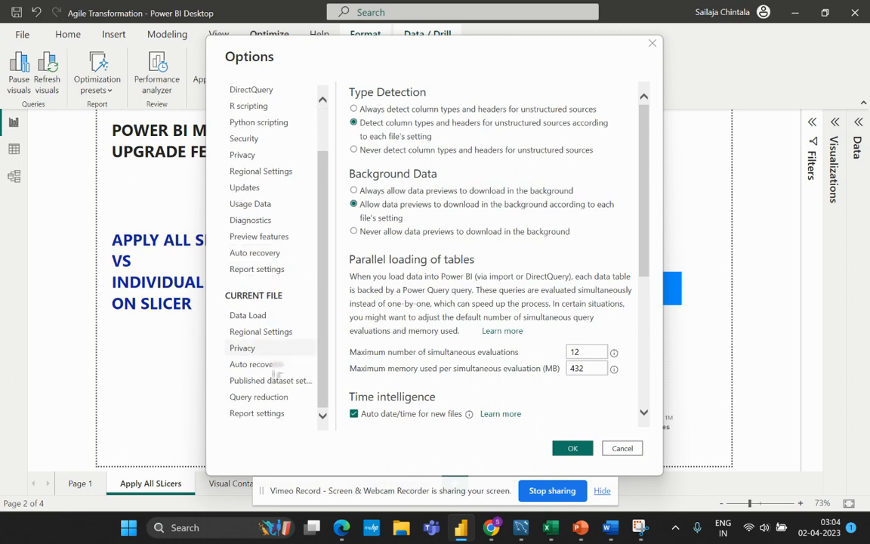
click(264, 401)
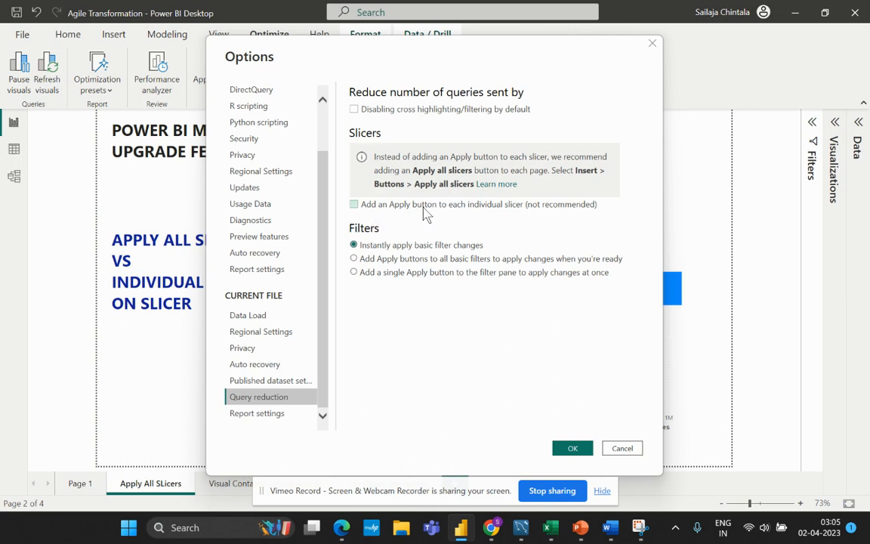
click(354, 206)
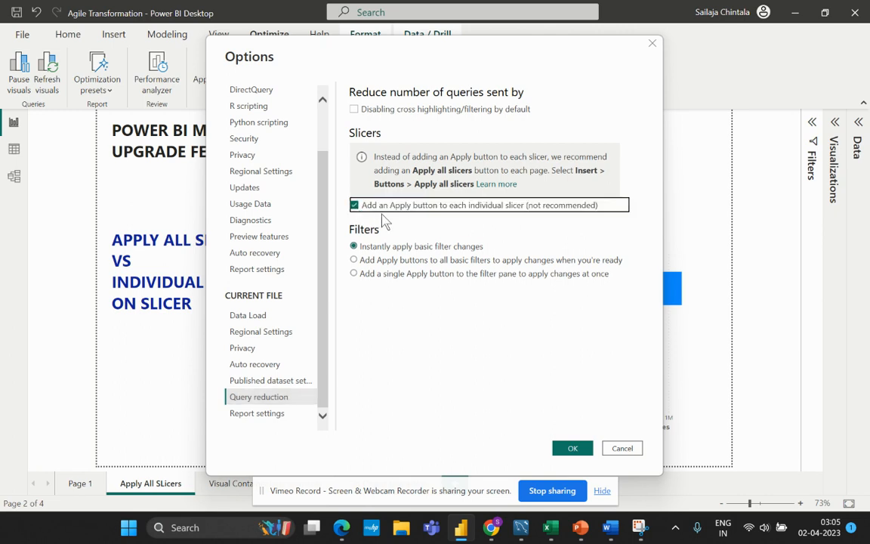
click(575, 449)
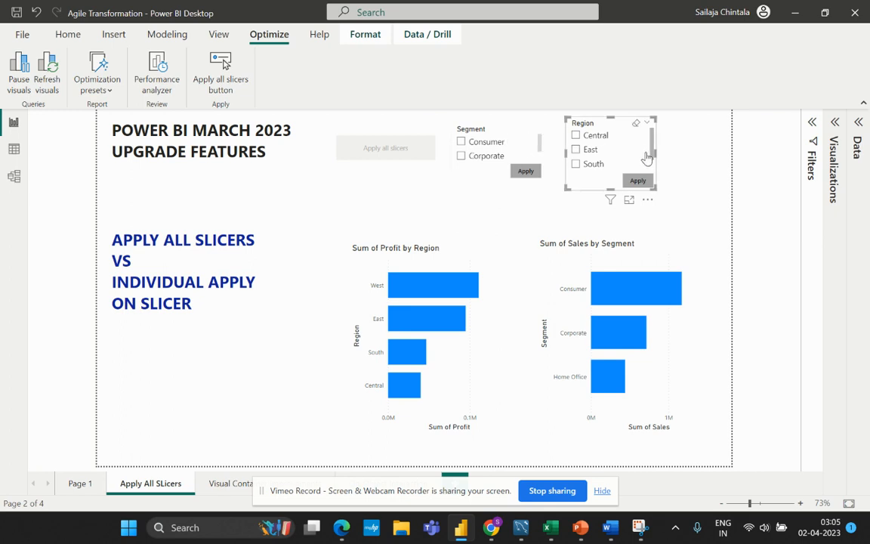
- Filter the charts to Consumer with the Segment slicer's own Apply button, and deselect Consumer
click(460, 143)
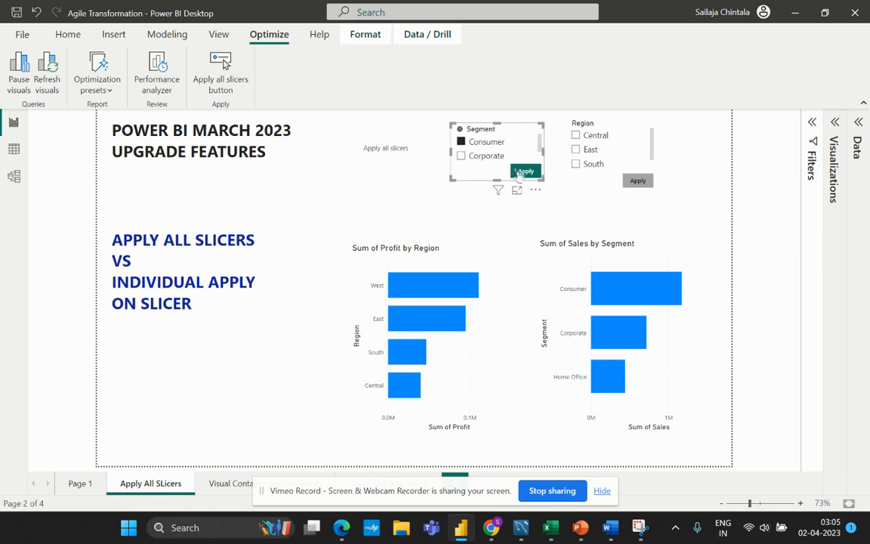
click(524, 172)
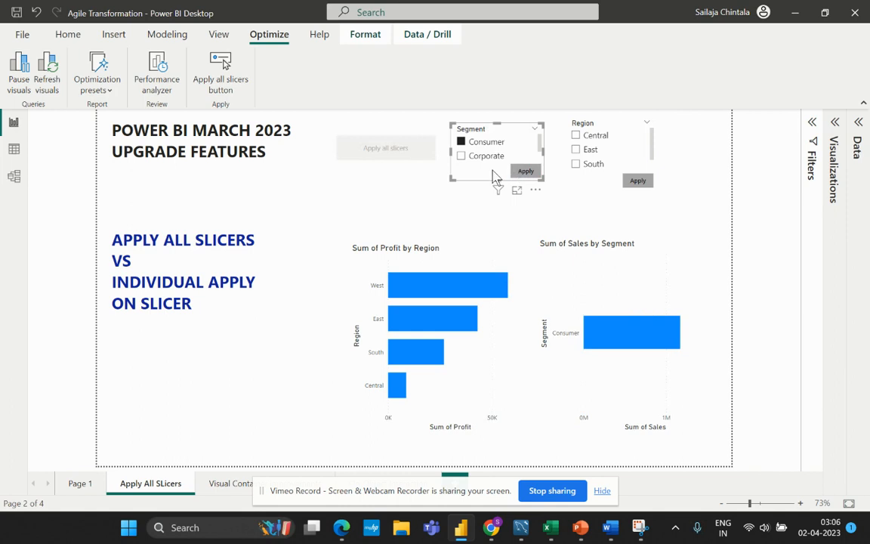
click(518, 143)
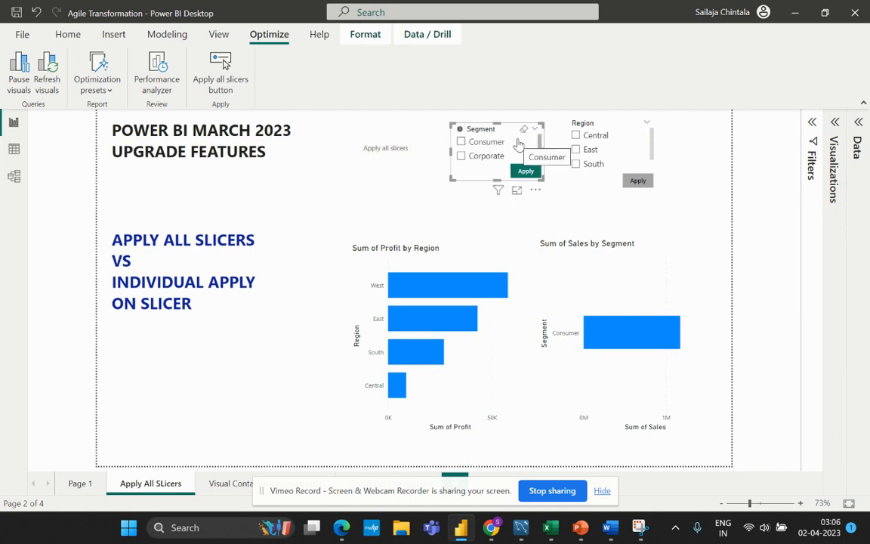
- Disable the Query reduction option that adds an Apply button to each individual slicer
click(22, 34)
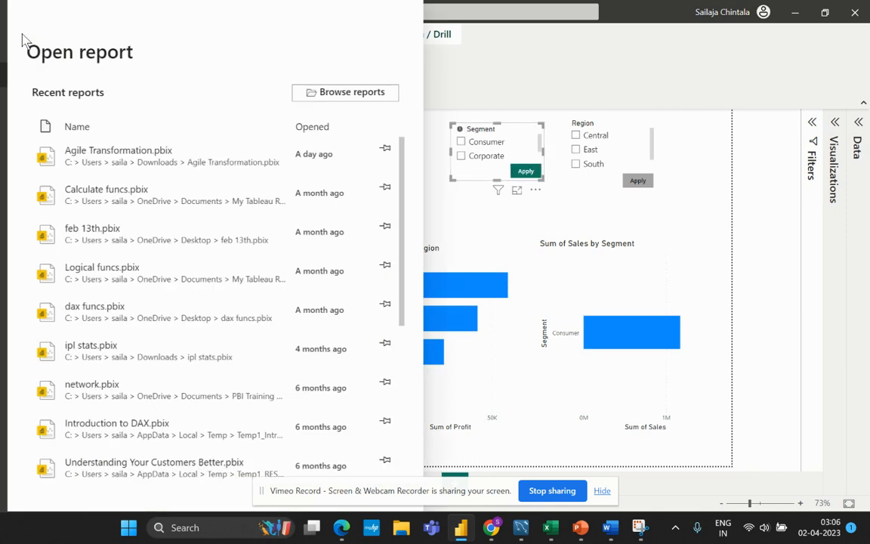
click(42, 255)
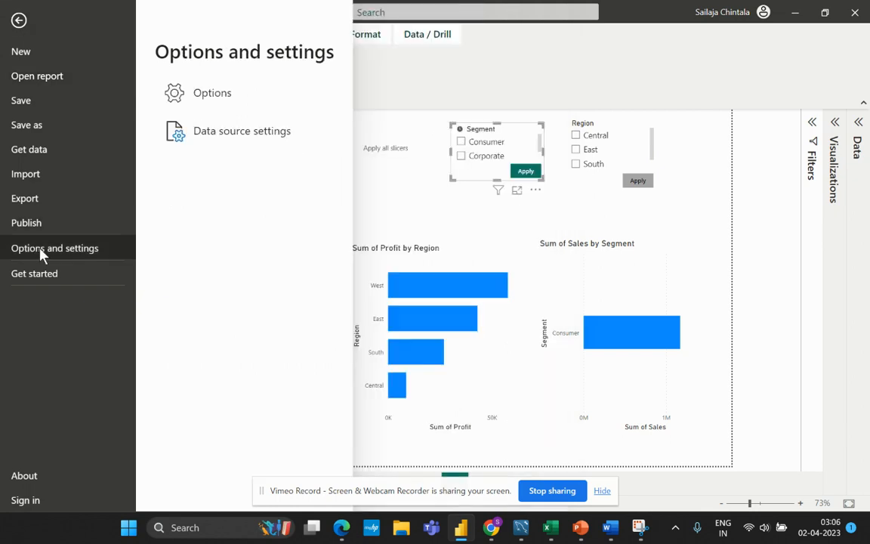
click(232, 106)
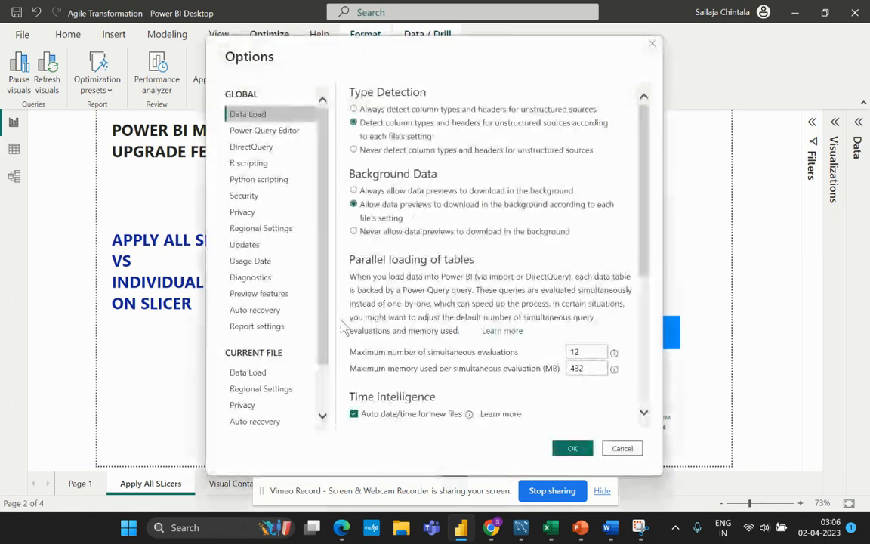
scroll(264, 401, down, 2)
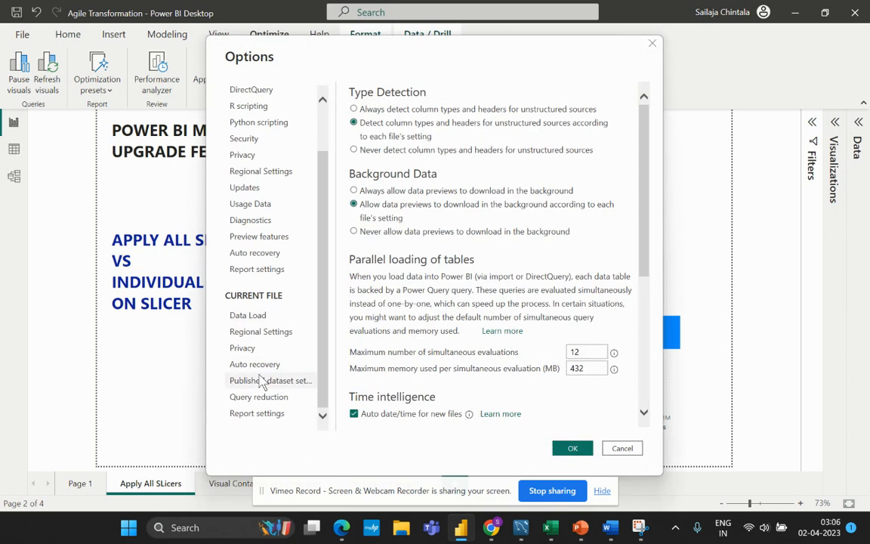
click(265, 397)
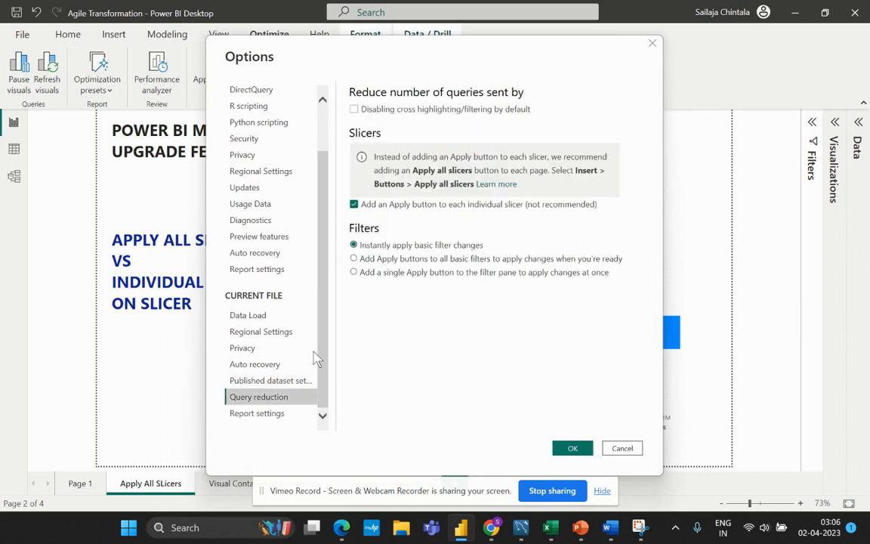
click(353, 204)
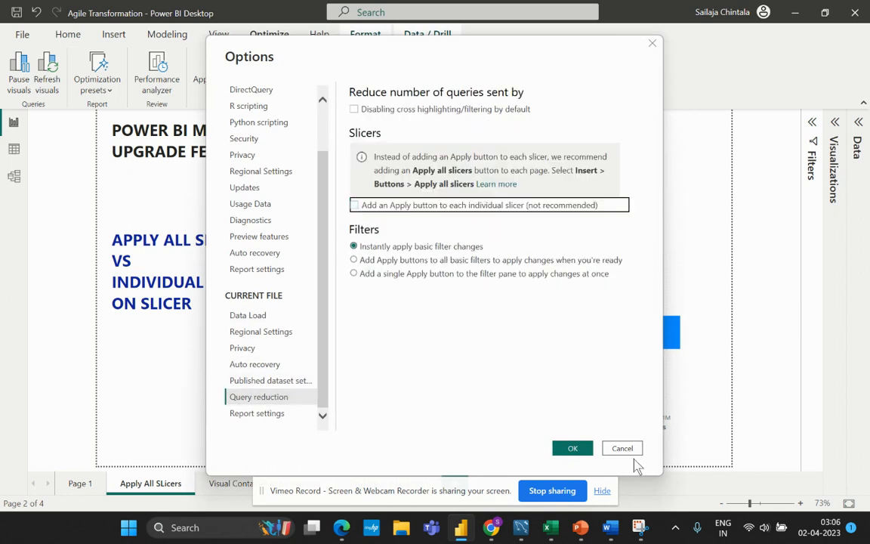
click(576, 449)
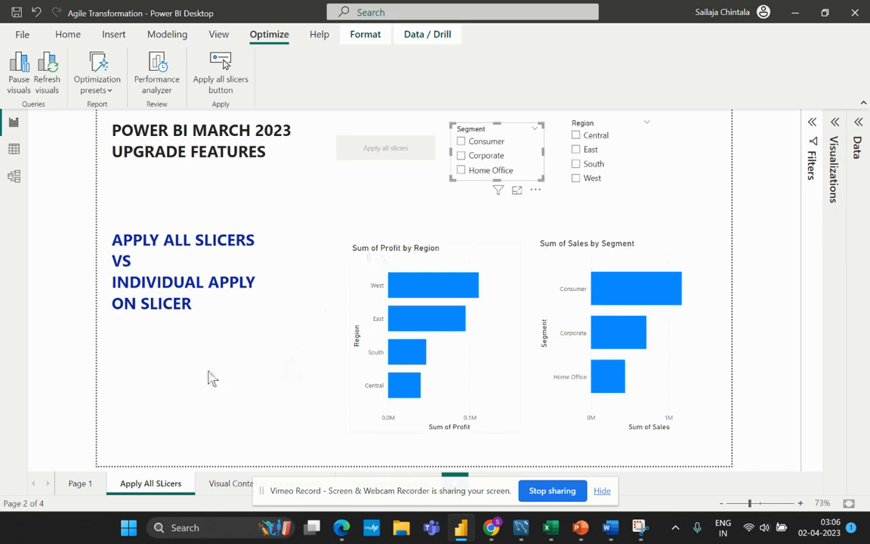
- Go to the Visual Container improvements page and show its Page information settings in a widened Visualizations pane
click(226, 484)
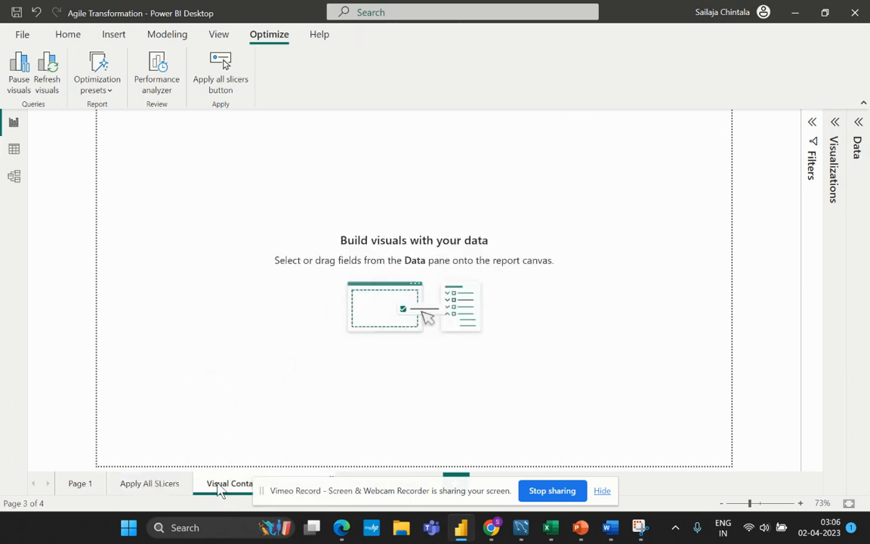
click(834, 121)
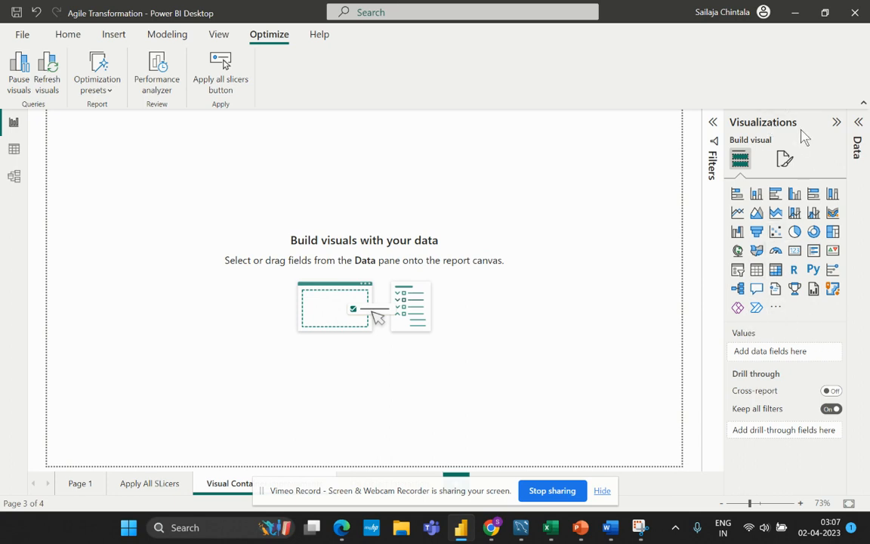
click(786, 159)
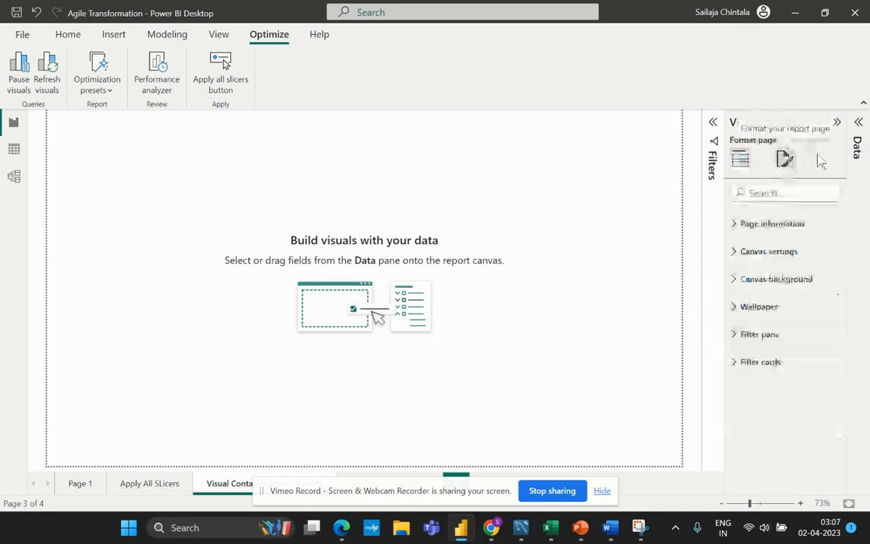
click(736, 225)
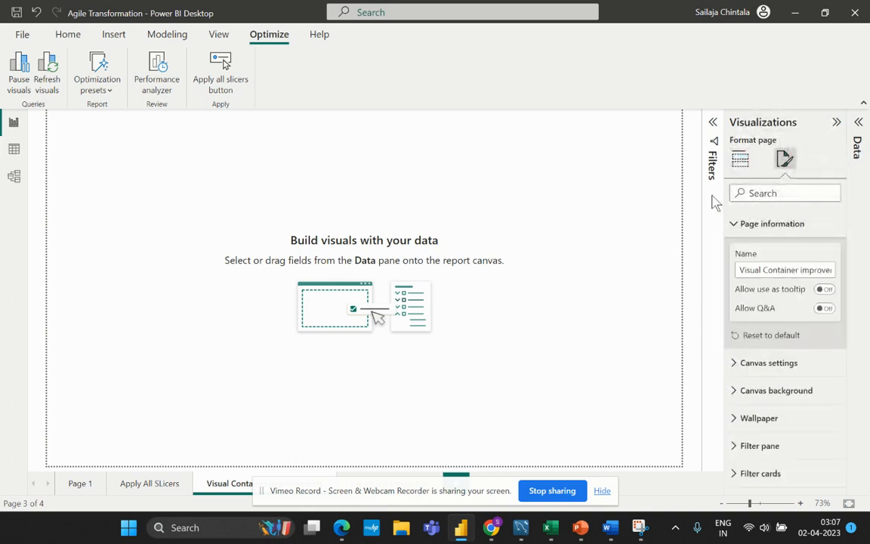
drag(723, 177, 605, 177)
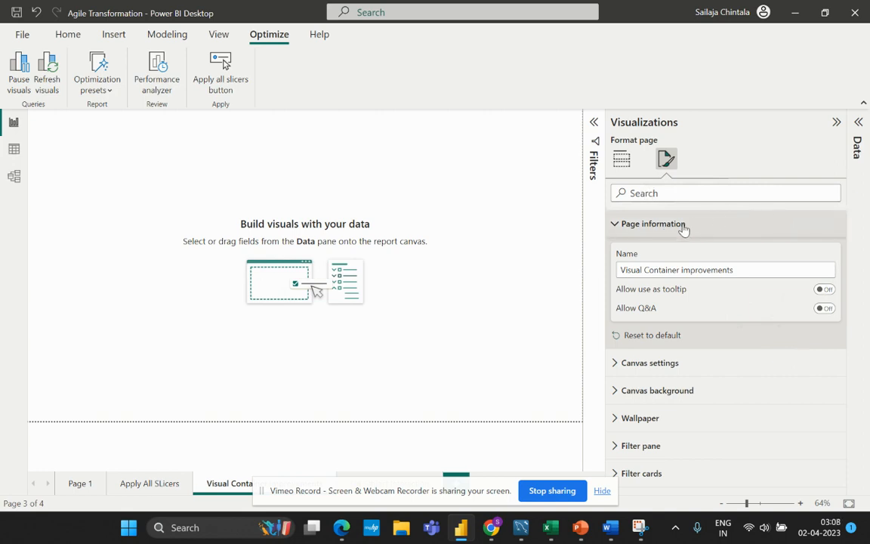
- Create a table of Category and Sum of Profit from Orders, move it towards the page's centre, and narrow the Visualizations pane
click(622, 159)
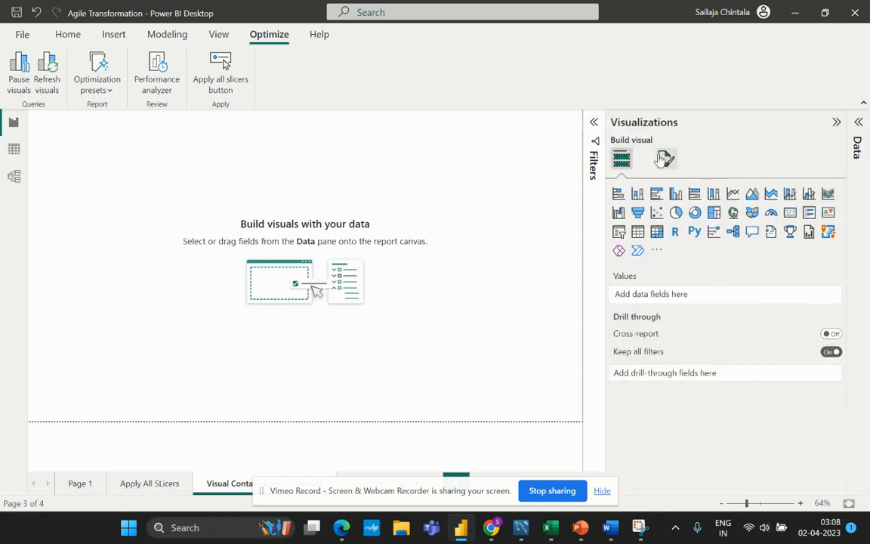
click(856, 148)
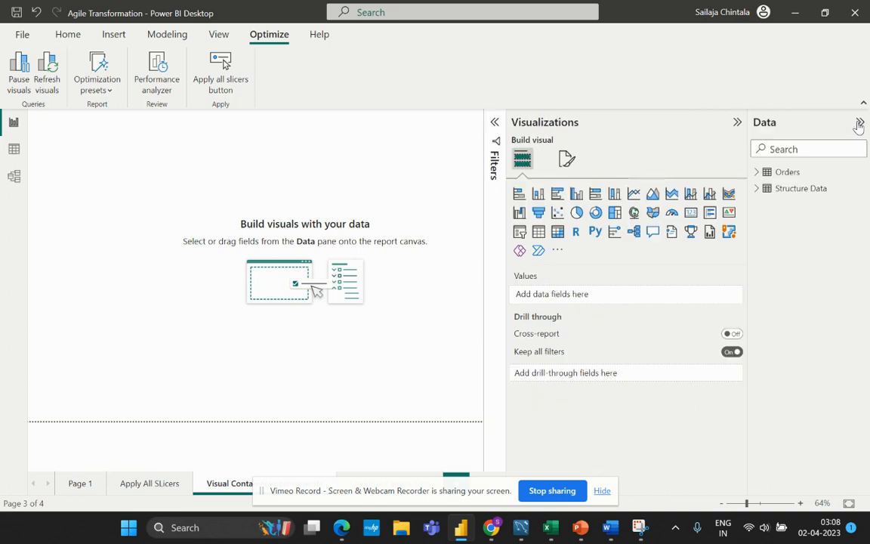
click(757, 173)
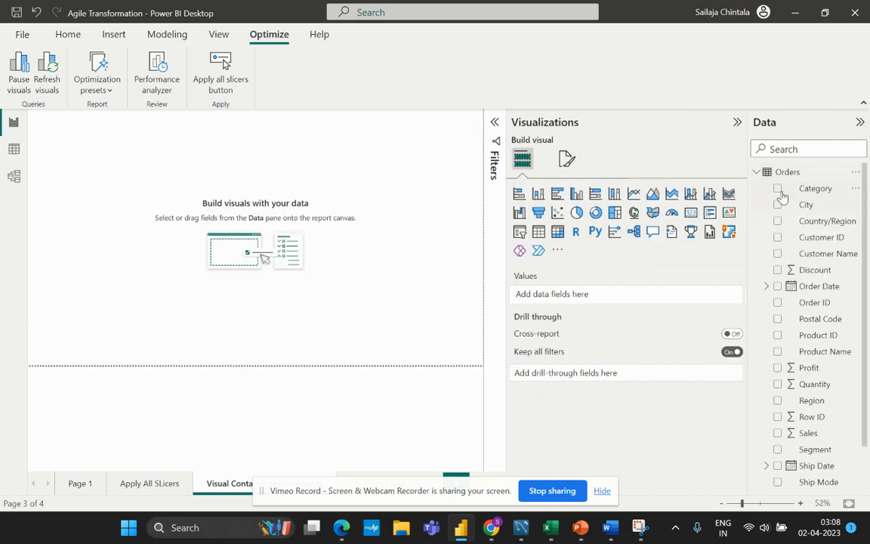
click(778, 188)
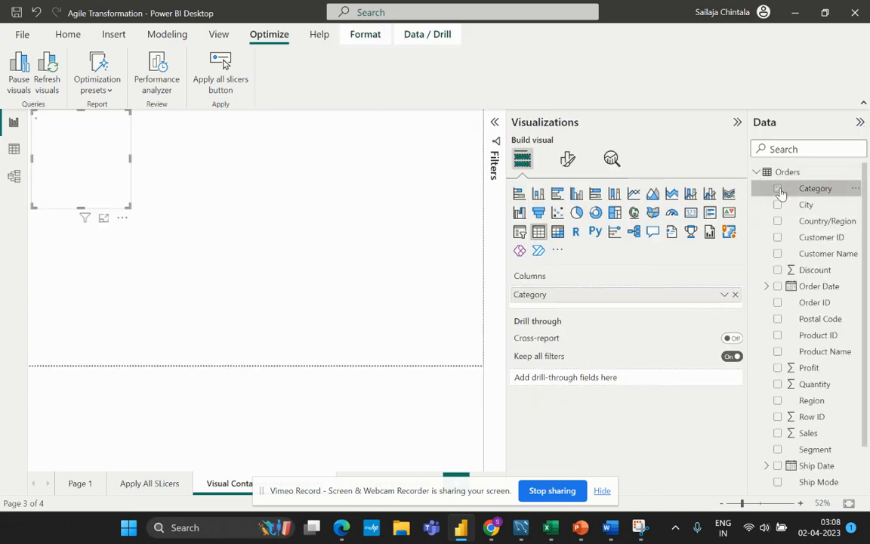
click(777, 367)
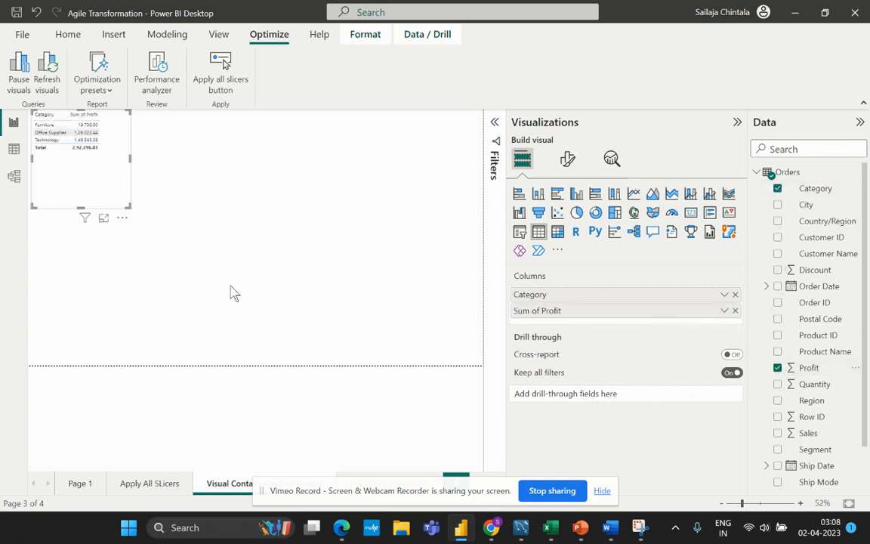
drag(118, 223, 254, 345)
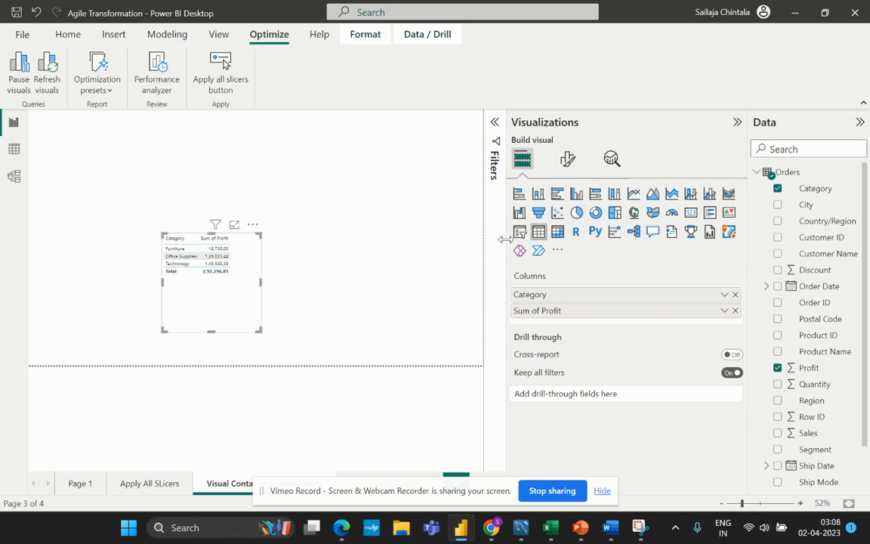
drag(503, 247, 620, 250)
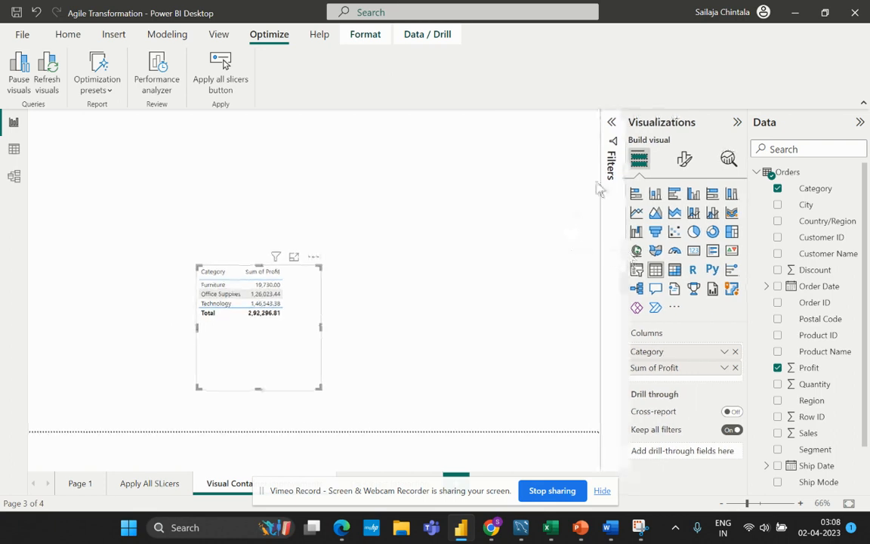
- Turn on the table's title and set its text to "Category wise Profit"
click(684, 161)
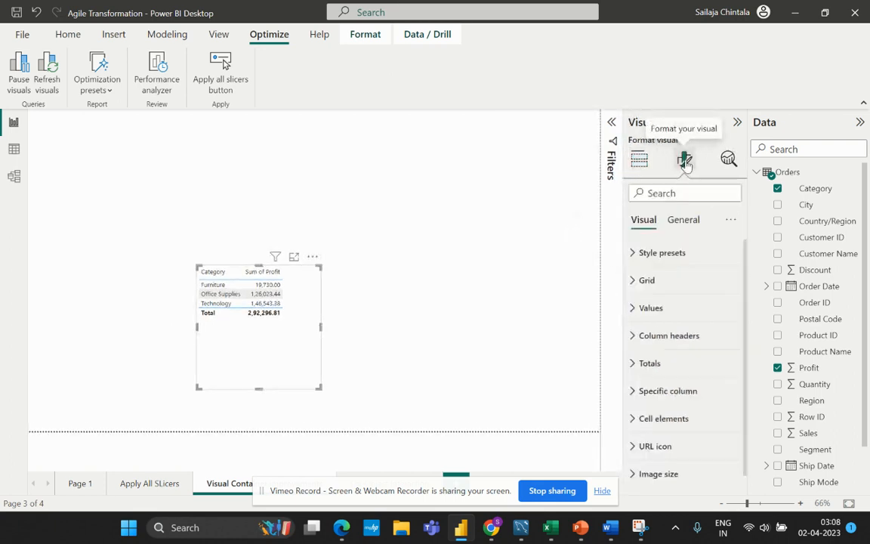
click(684, 222)
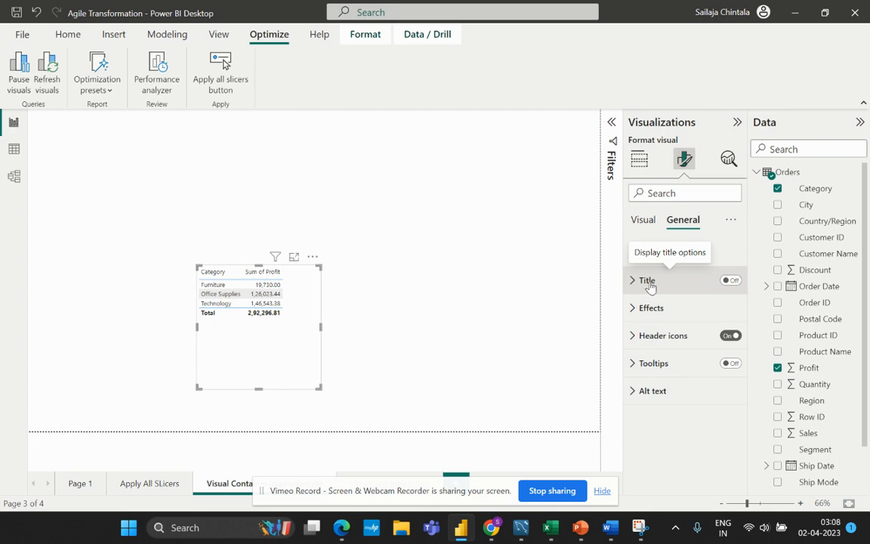
click(736, 283)
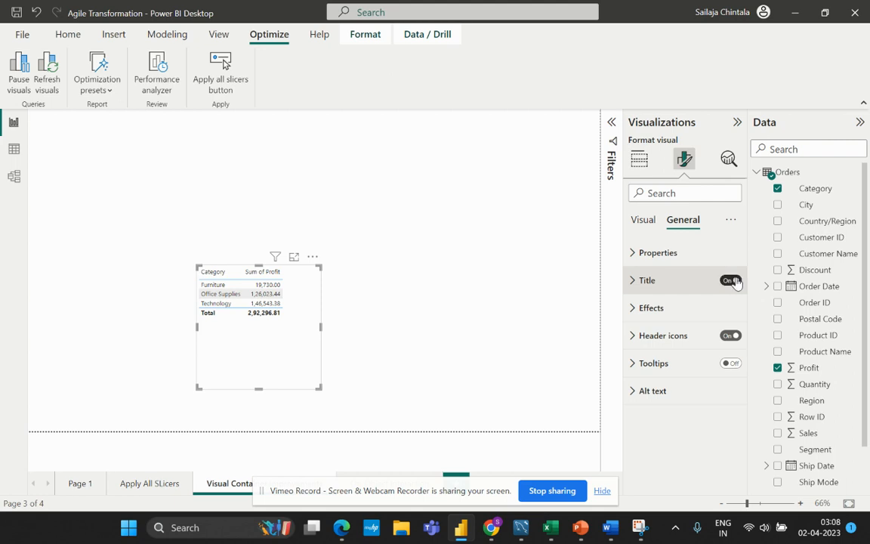
click(633, 281)
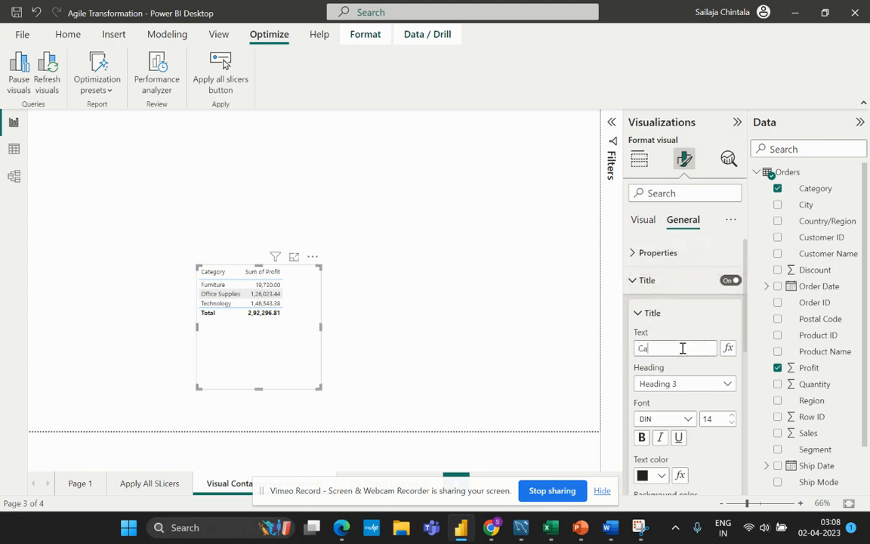
text(Category wise Profit)
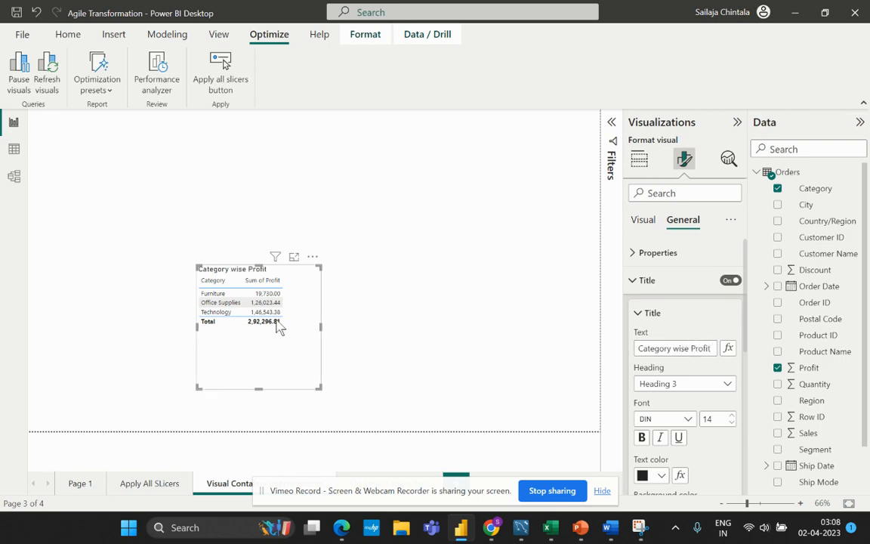
- Add the subtitle "Different subcategories along with their Profits" to the table, widen the table to fit it, and move it higher on the page
click(639, 315)
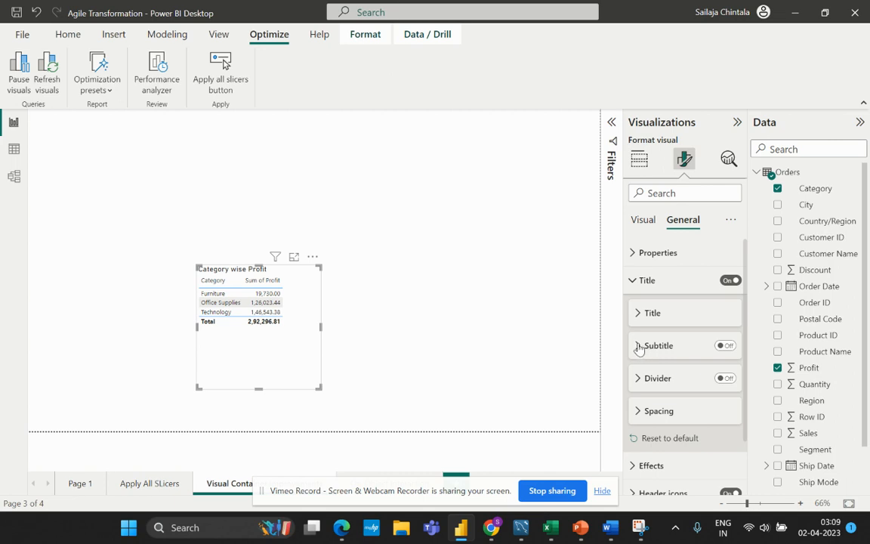
click(727, 349)
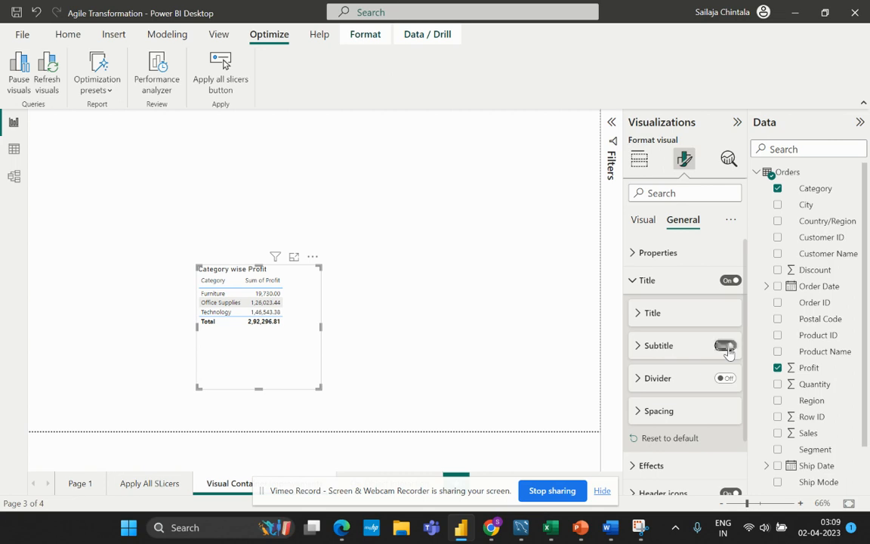
click(641, 347)
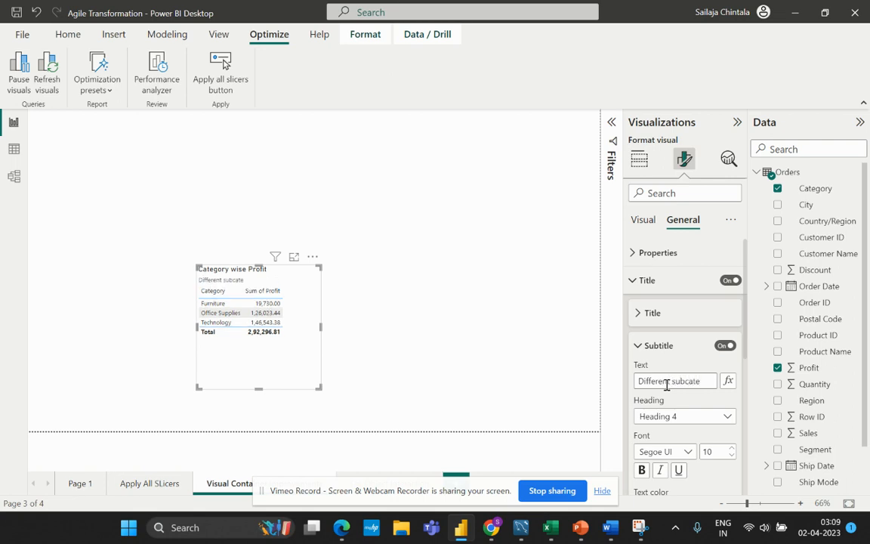
text(ies along with their)
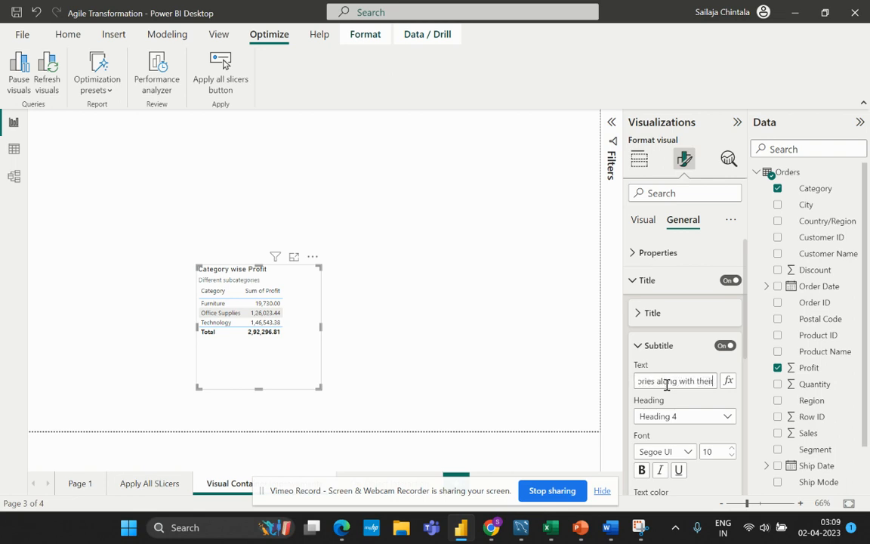
text( Profits)
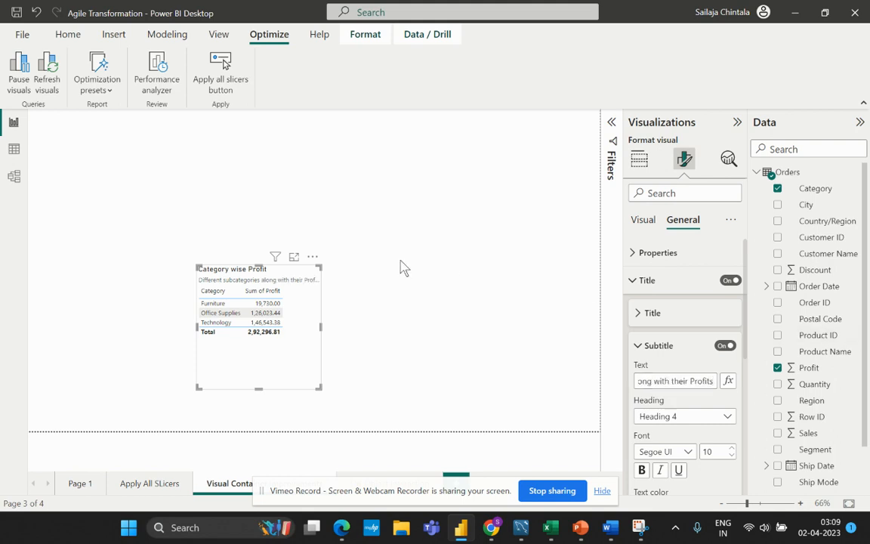
drag(328, 325, 388, 333)
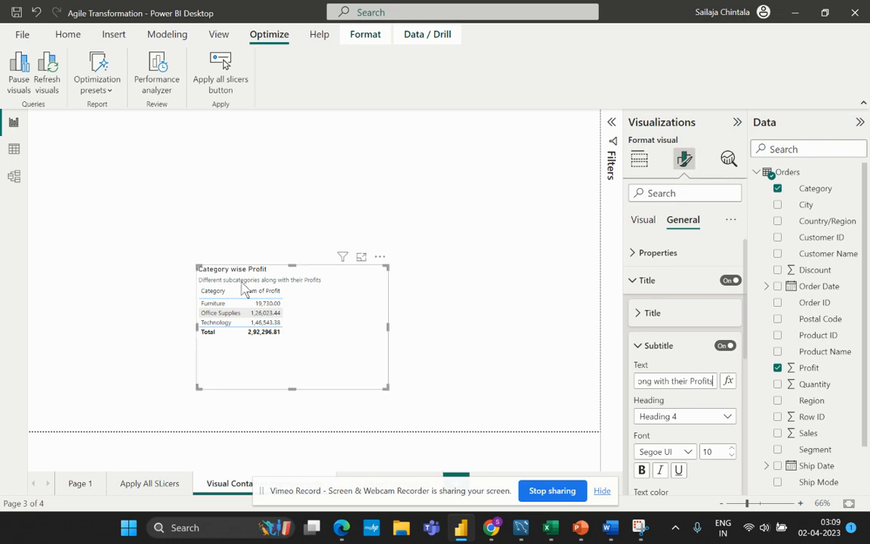
drag(379, 259, 361, 173)
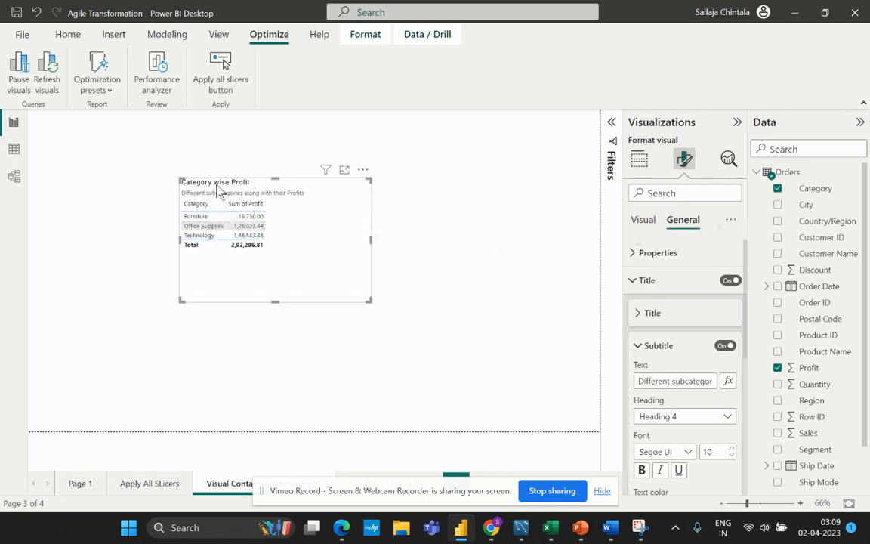
- Set the font size of the table's values to 20
click(638, 160)
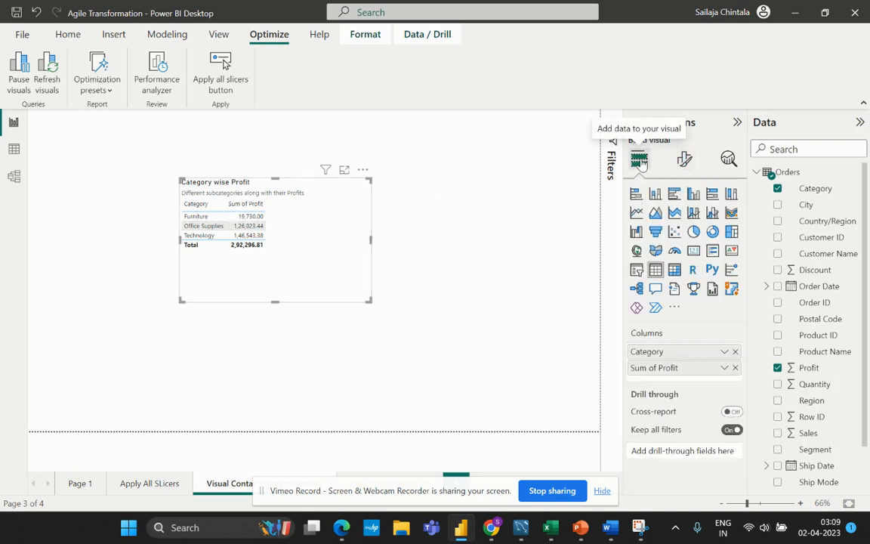
click(684, 159)
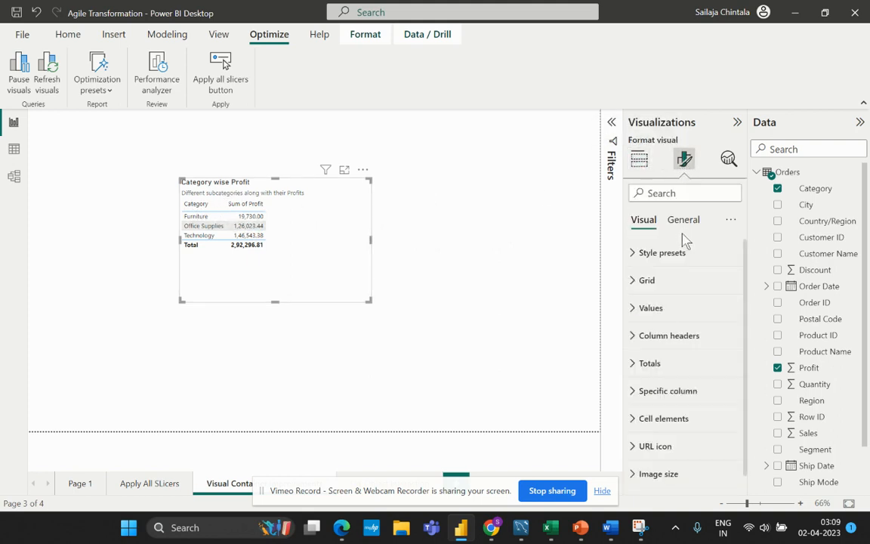
click(634, 308)
double_click(706, 376)
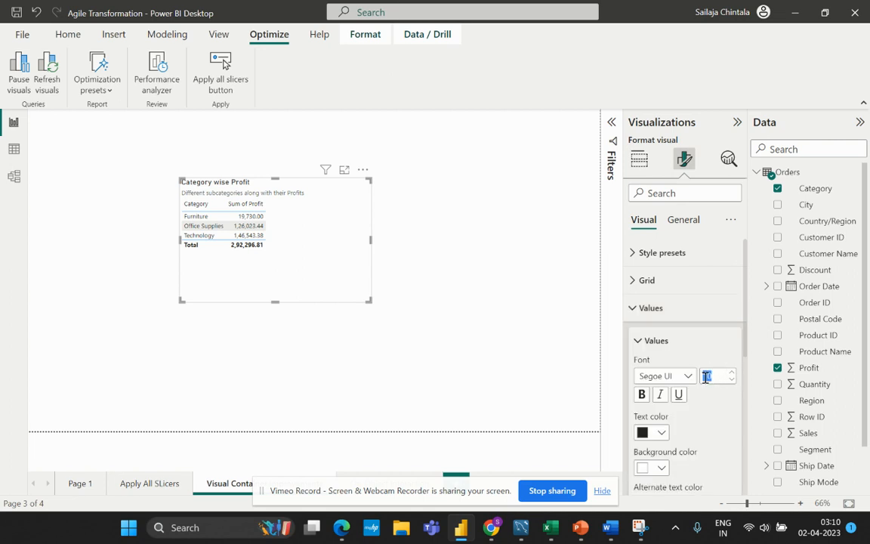
text(20)
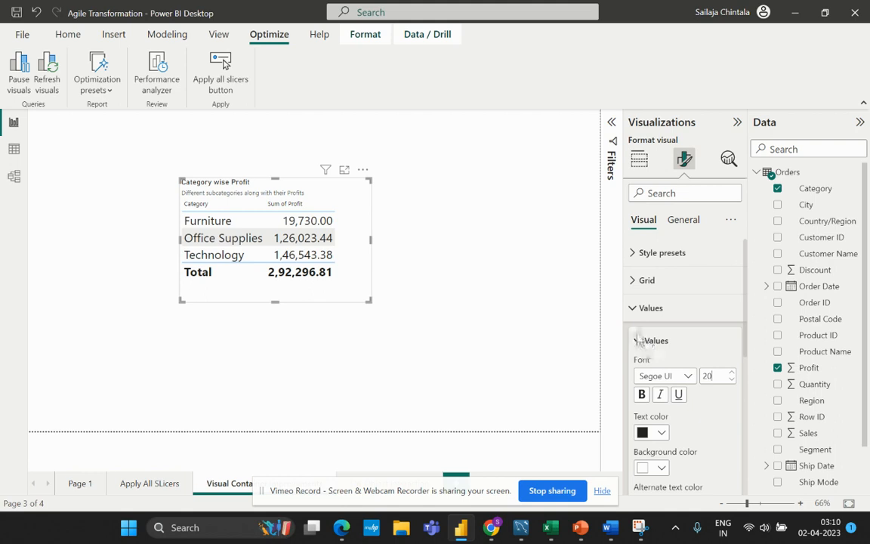
- Set the table's column header font size to 20 and enlarge the table container in both directions
click(633, 308)
click(633, 335)
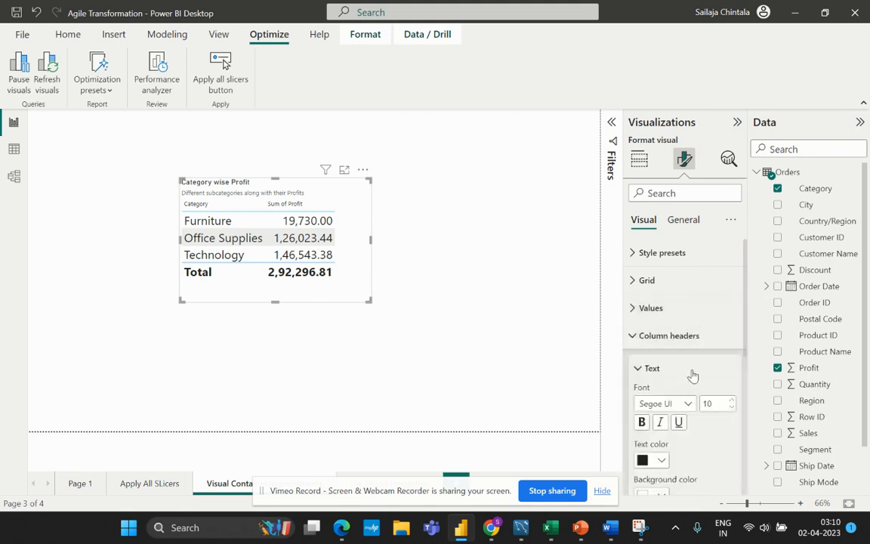
double_click(708, 402)
text(20)
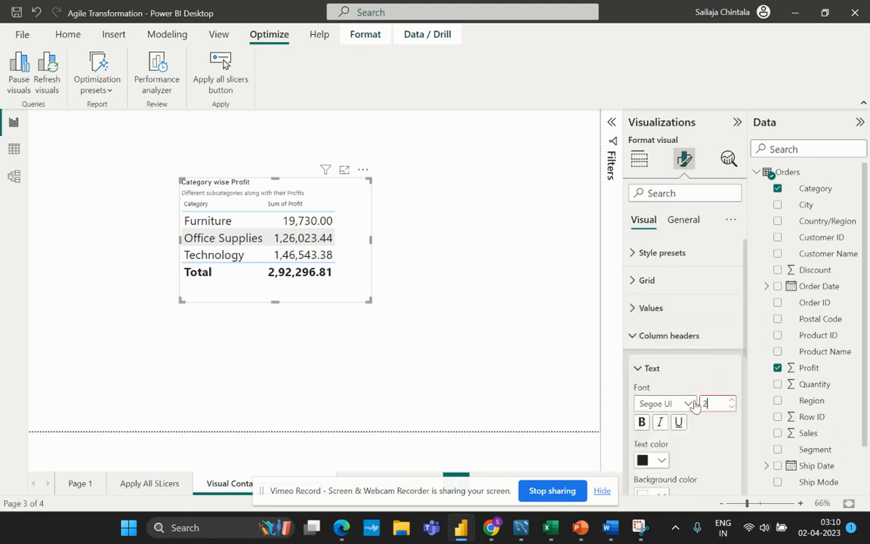
click(716, 369)
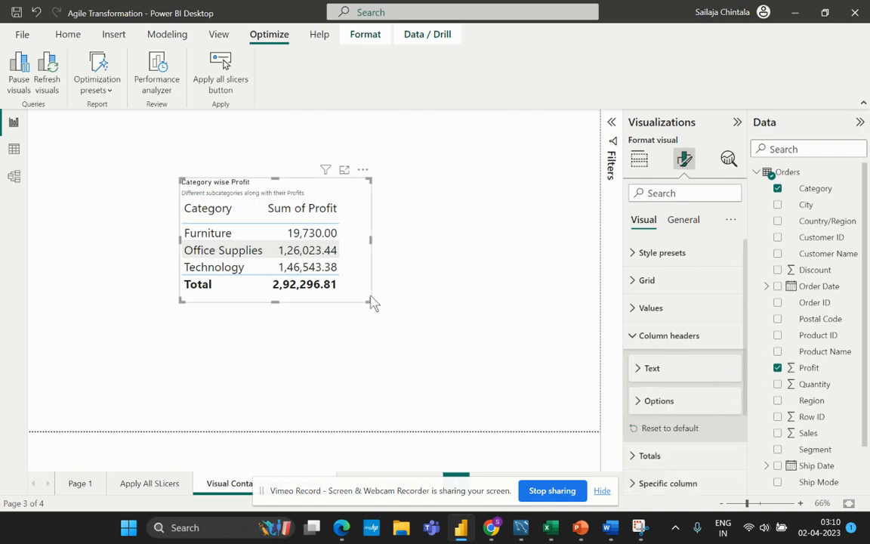
drag(369, 300, 423, 355)
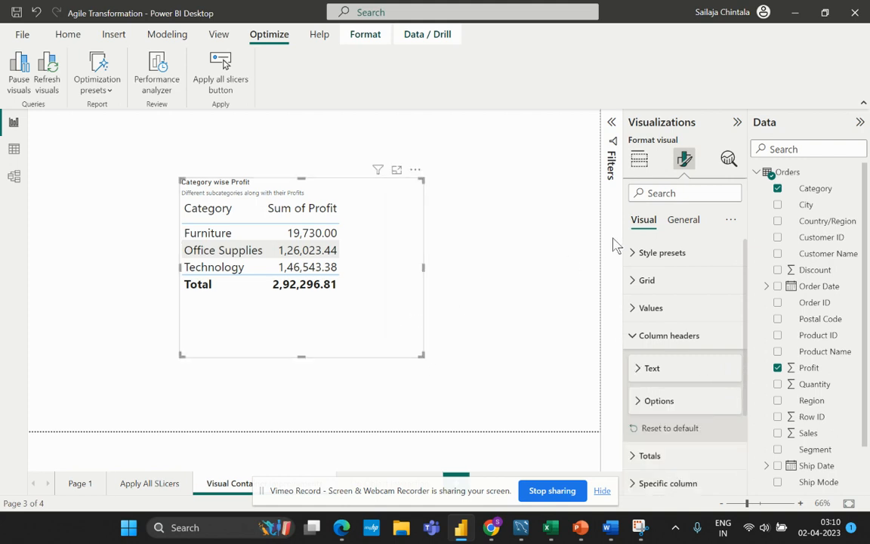
- Set the font size of the table's subtitle to 18
click(684, 219)
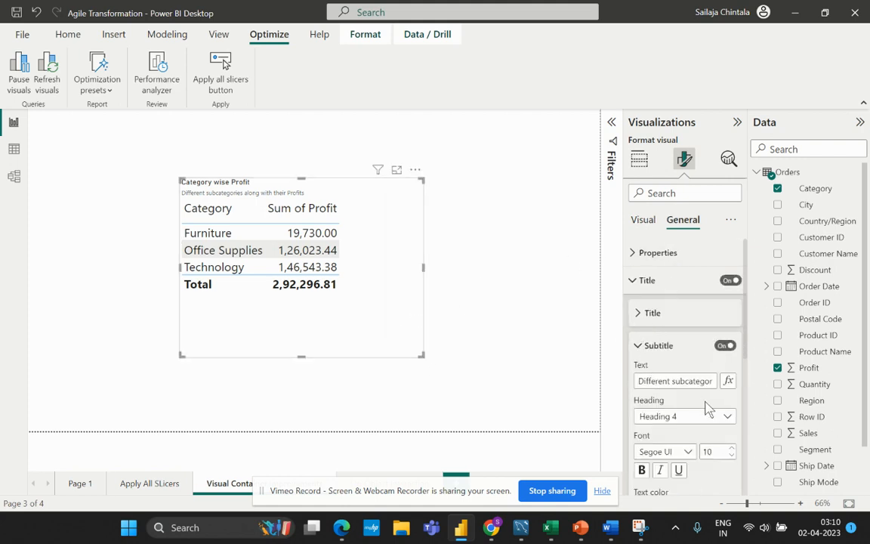
drag(720, 450, 701, 461)
text(20)
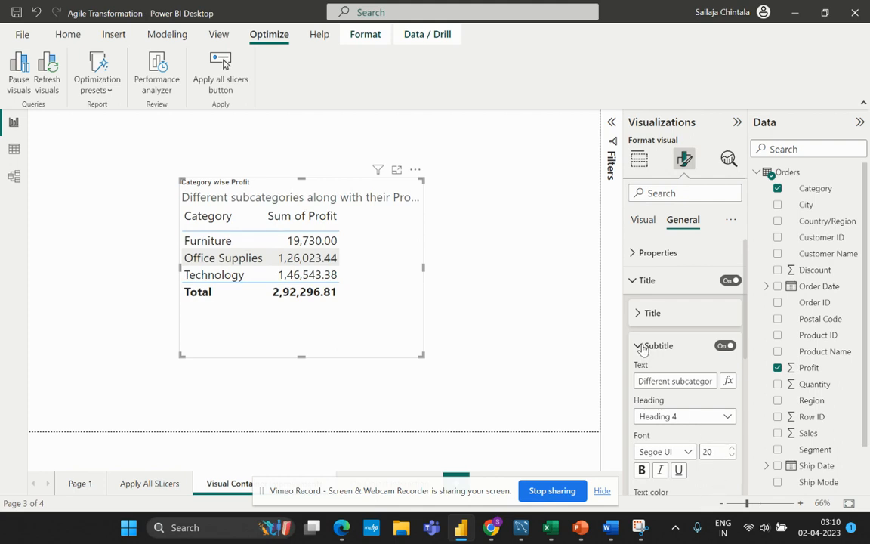
double_click(704, 451)
text(18)
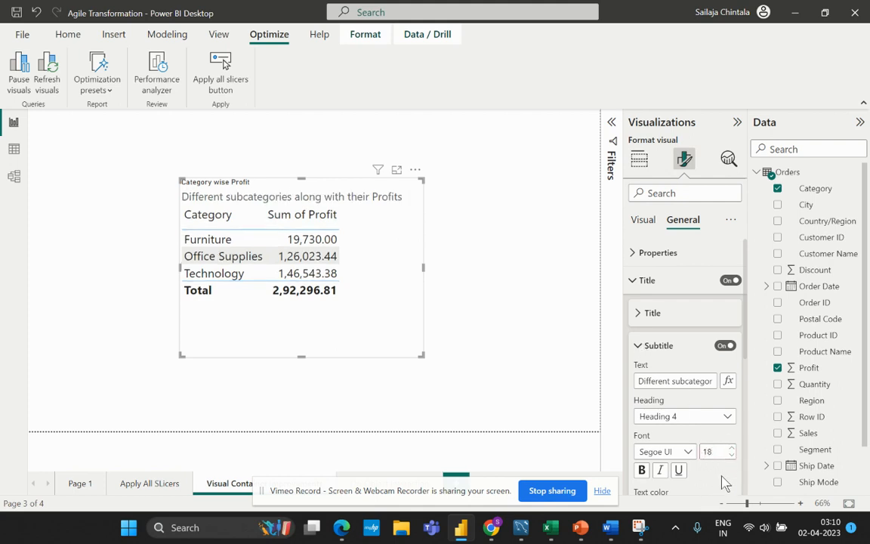
click(638, 347)
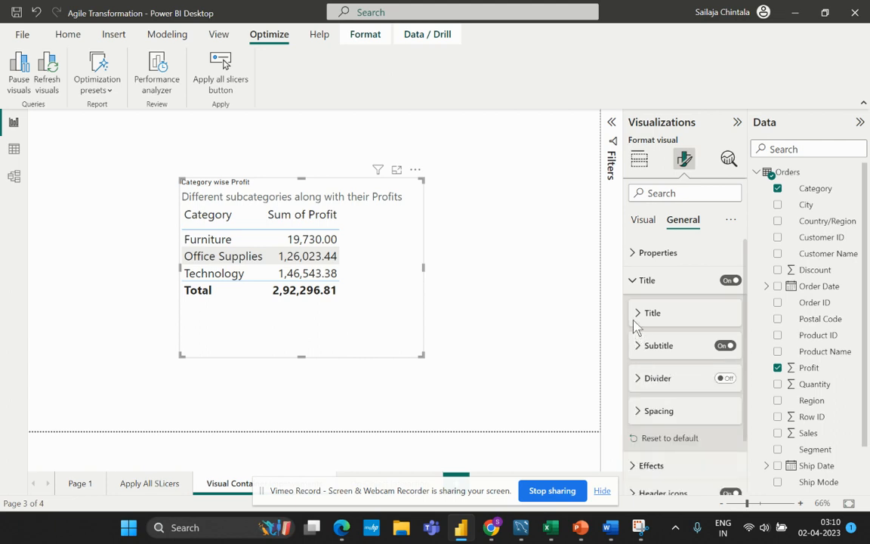
- Set the font size of the table's title to 20 and widen the table container further
click(636, 315)
double_click(714, 418)
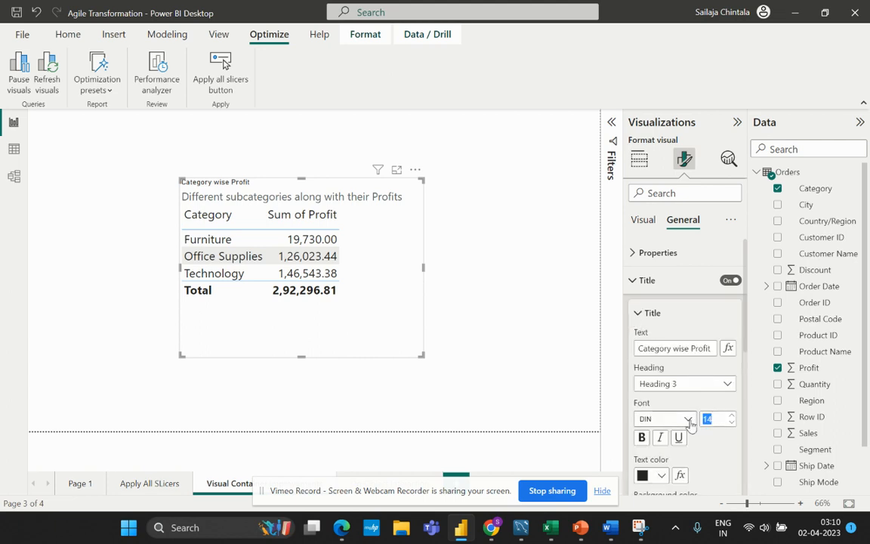
key(BackSpace)
text(20)
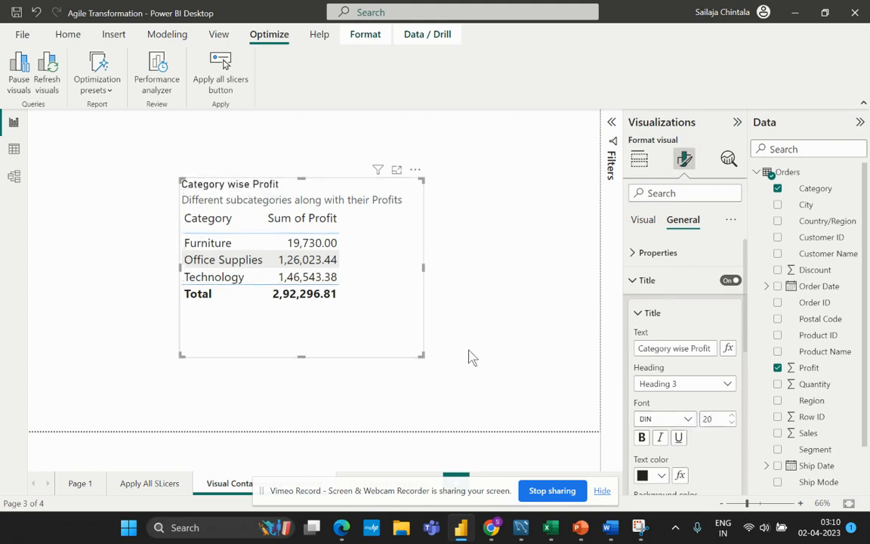
drag(423, 353, 524, 372)
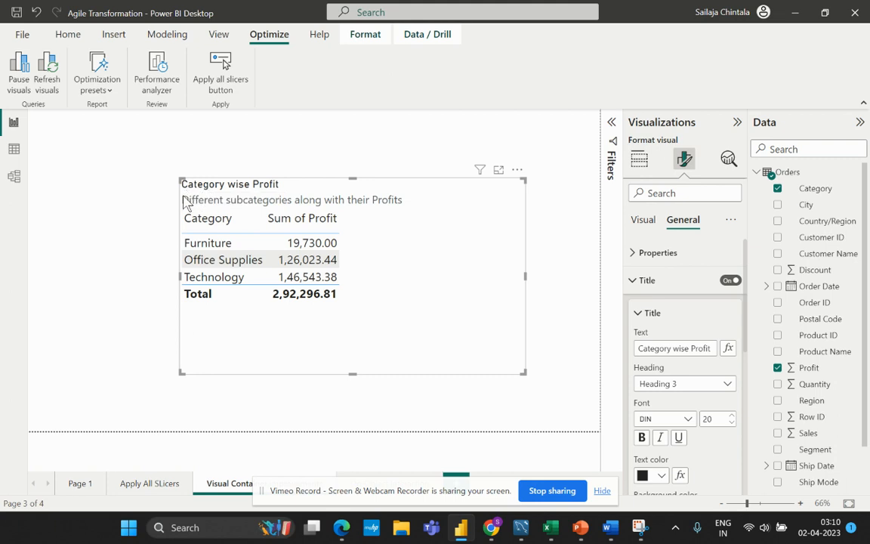
- Set the font size of the table's subtitle to 14
click(638, 314)
click(636, 345)
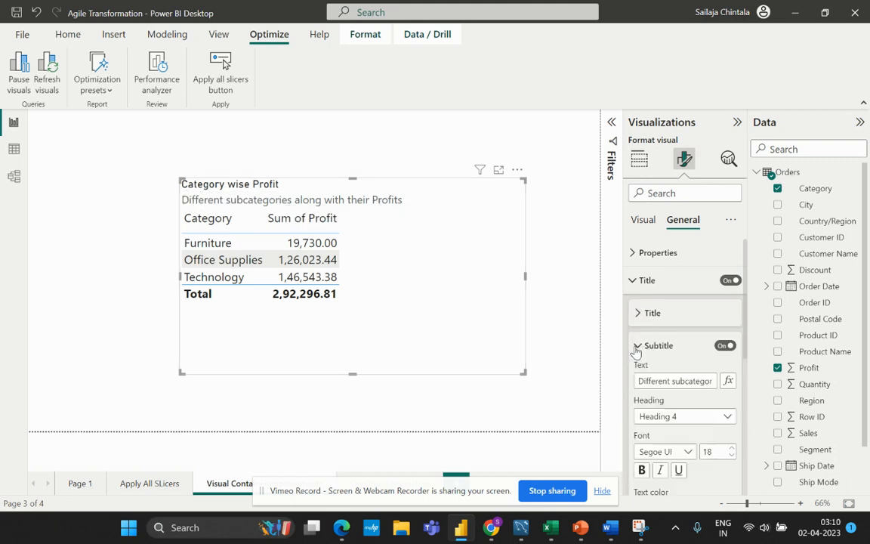
double_click(711, 451)
text(4)
key(BackSpace)
text(10)
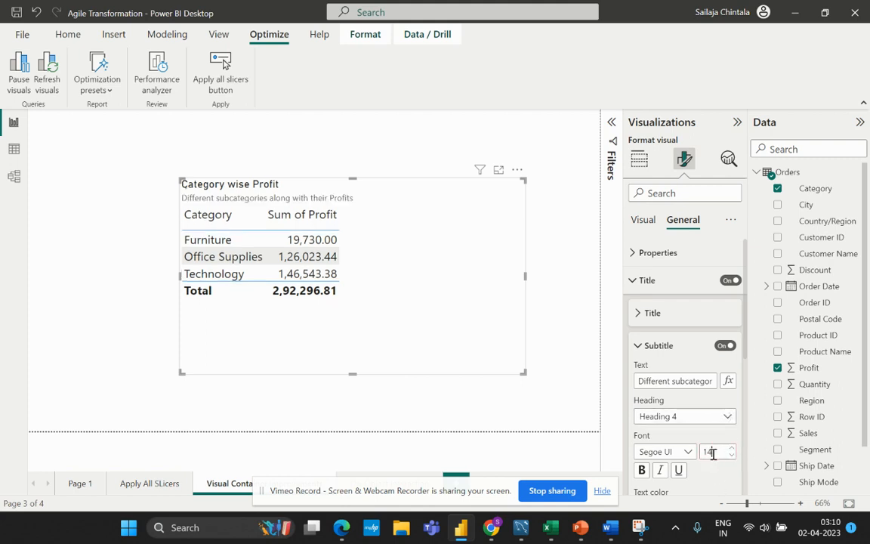
click(637, 345)
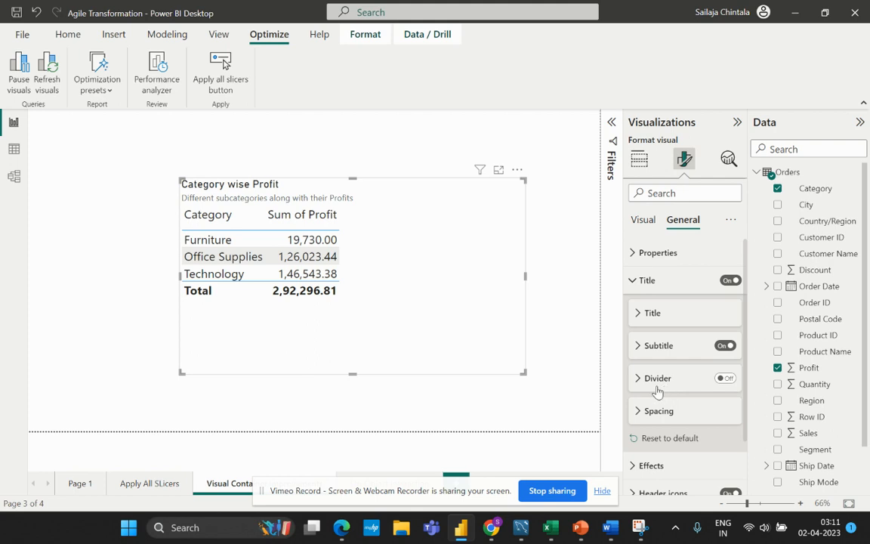
- Turn on the divider below the table's title area and keep its line style Solid
click(729, 379)
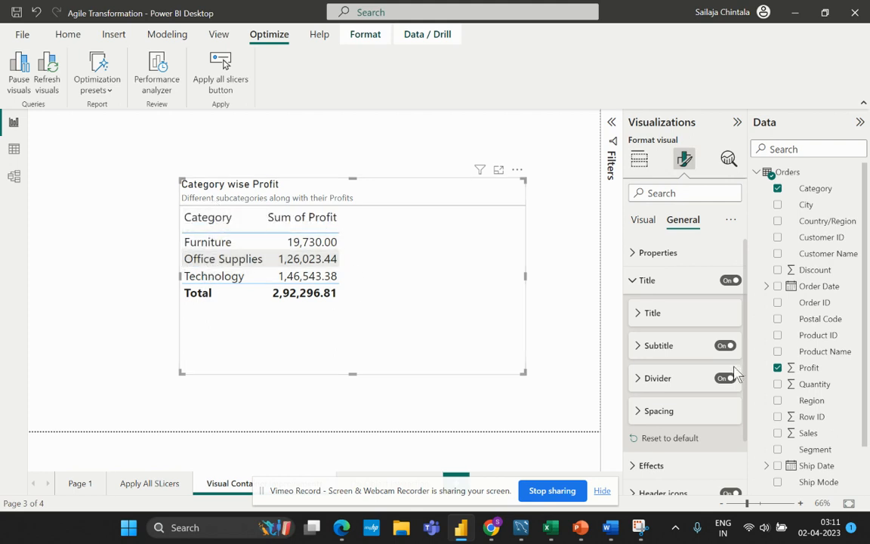
click(636, 379)
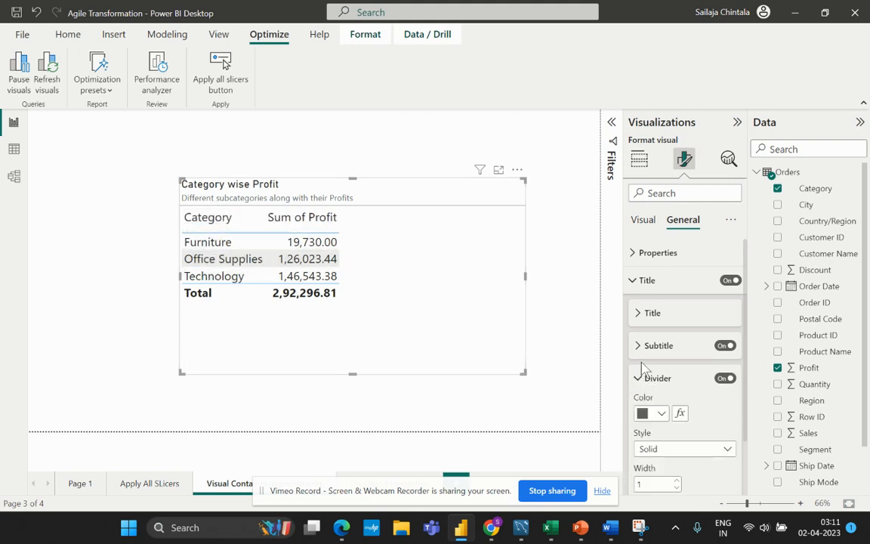
scroll(642, 323, down, 2)
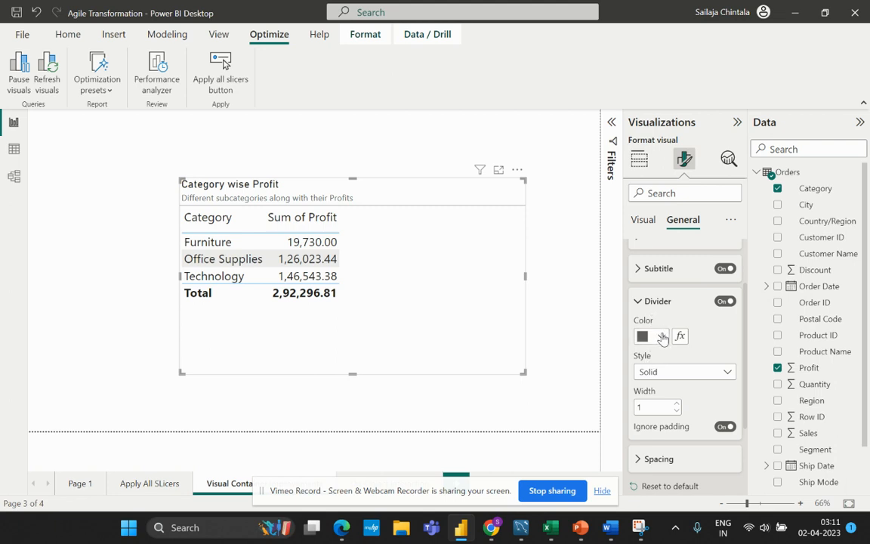
click(672, 378)
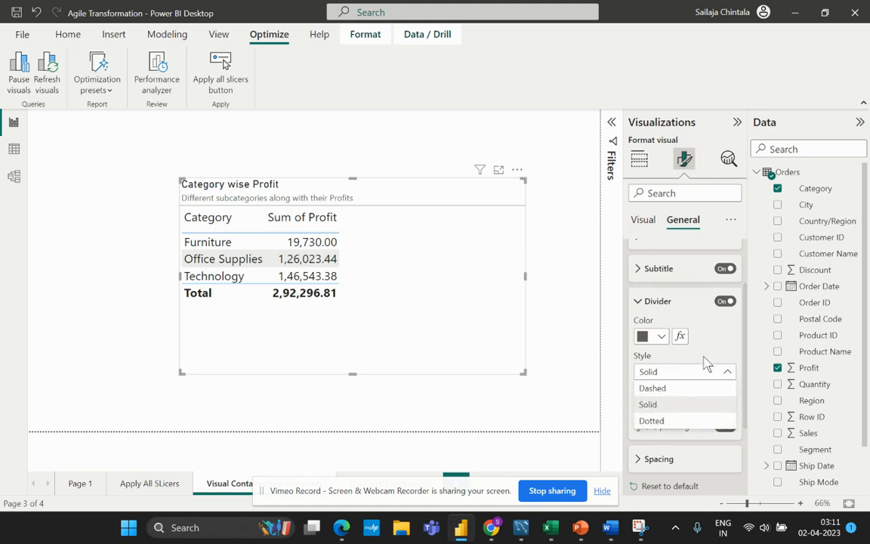
click(690, 403)
scroll(696, 412, down, 2)
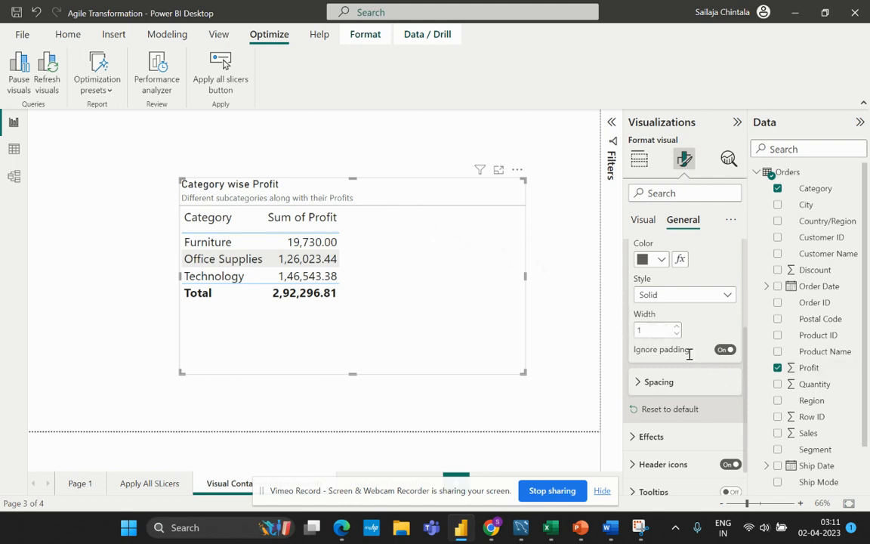
- Turn on customized spacing for the table's title area
scroll(657, 350, down, 1)
click(643, 345)
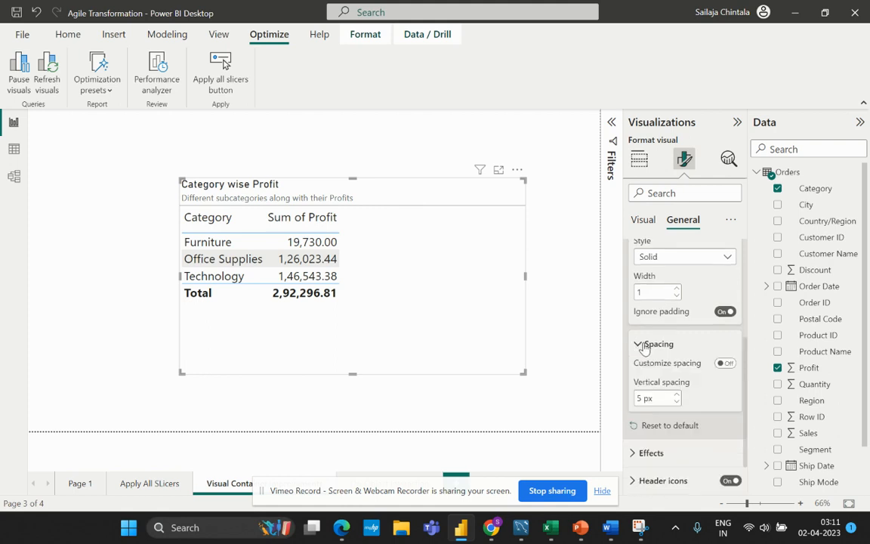
scroll(661, 346, down, 1)
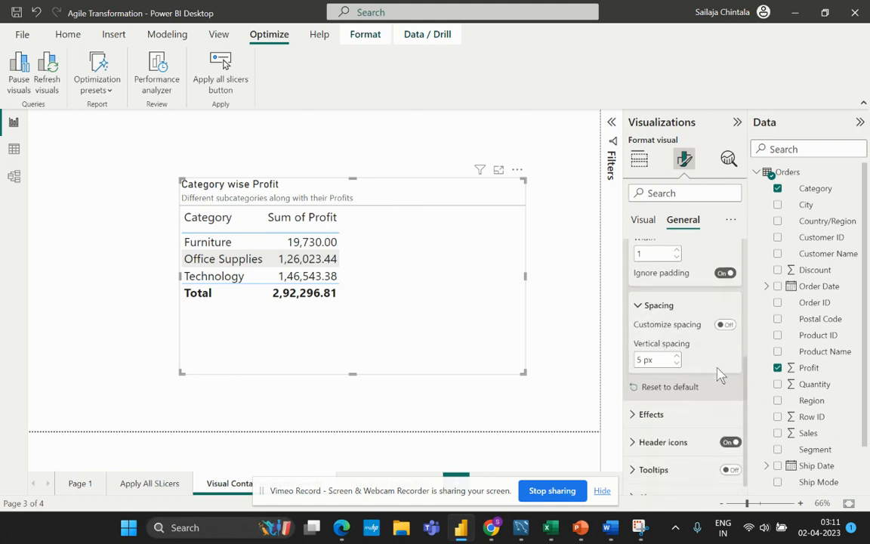
click(725, 324)
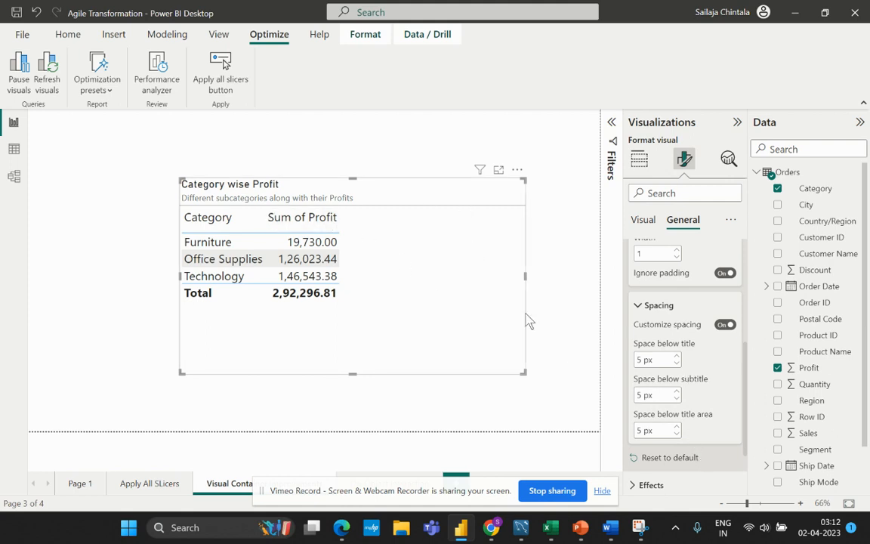
scroll(663, 391, down, 1)
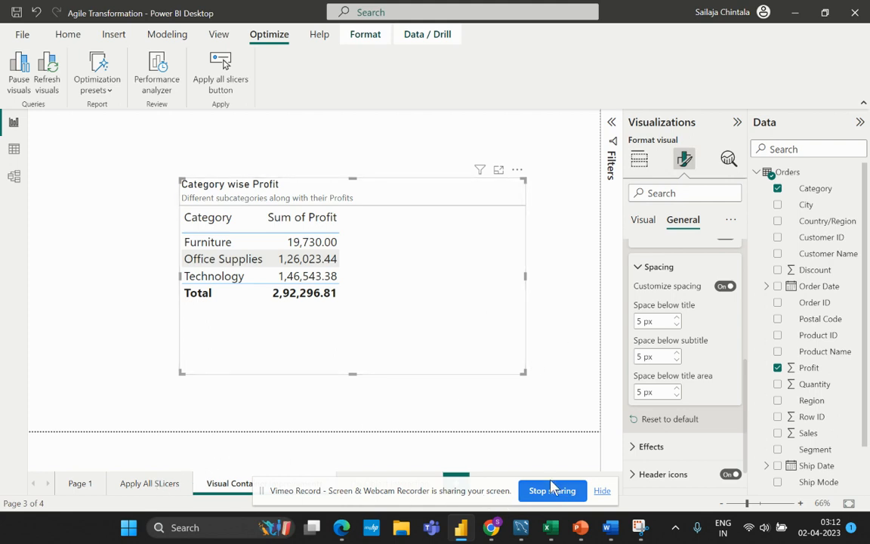
- Move the Apply All SLicers page after Visual Container improvements, open it and collapse the Visualizations pane
drag(173, 489, 273, 493)
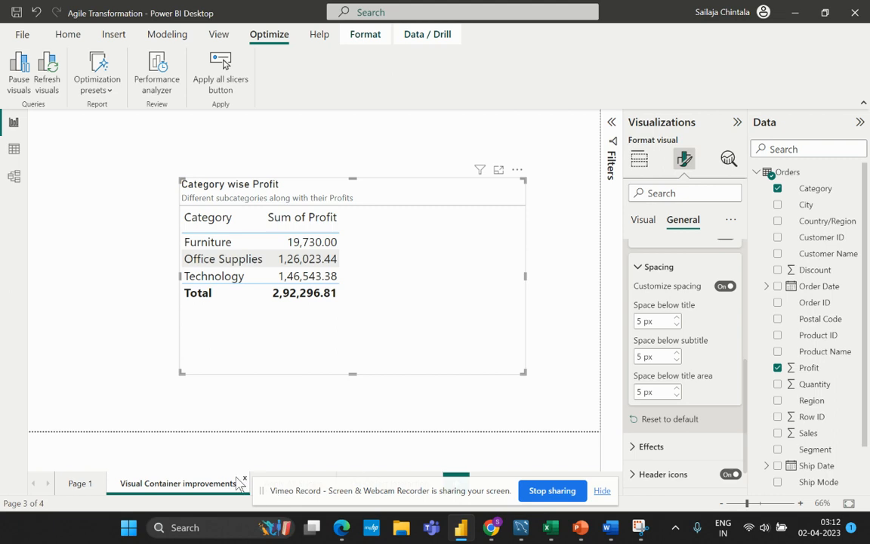
click(260, 475)
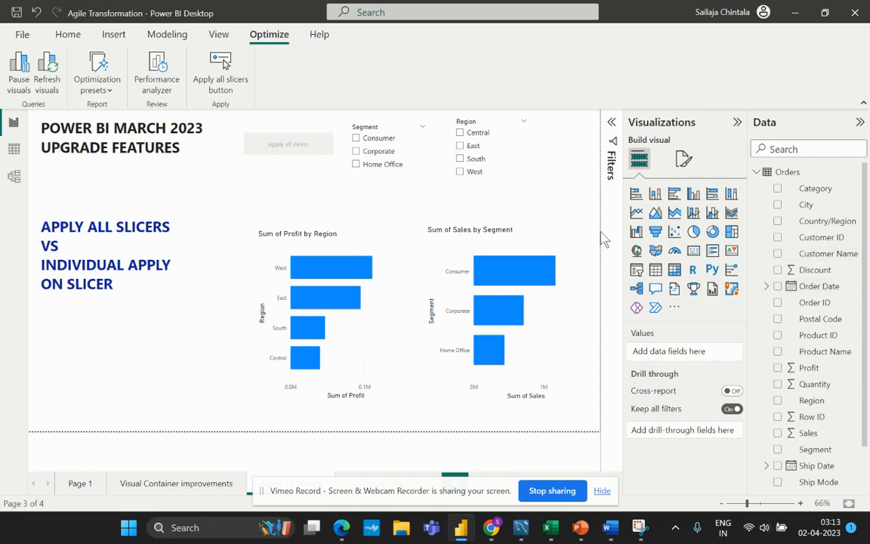
click(736, 122)
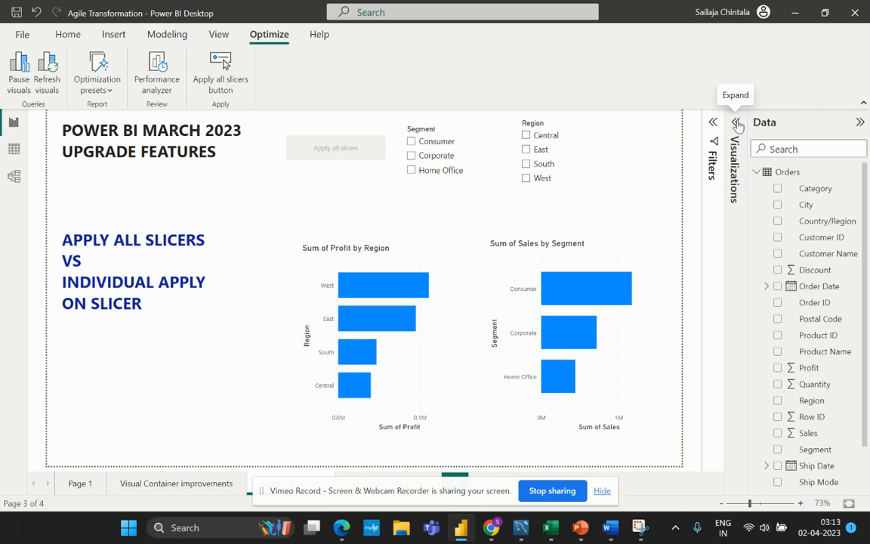
- Enable the On-object interaction preview feature in the global options and accept the restart notice
click(22, 35)
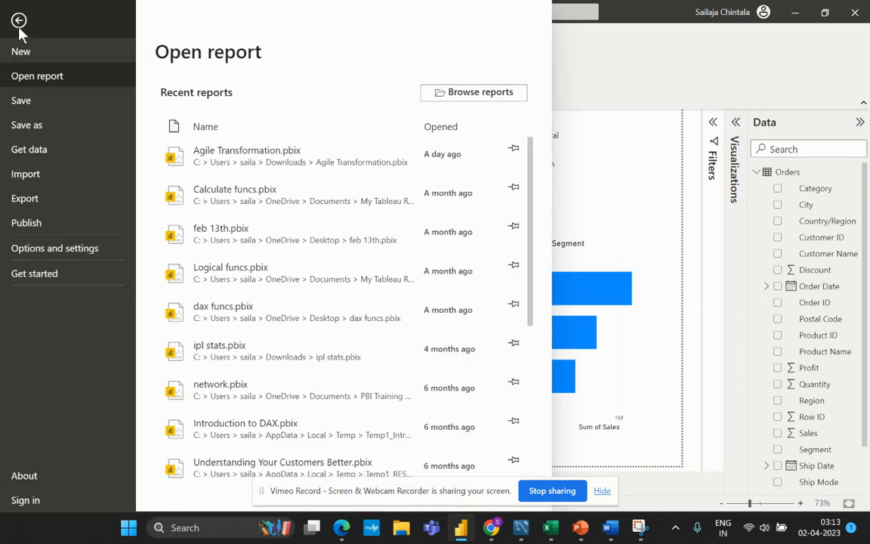
click(27, 249)
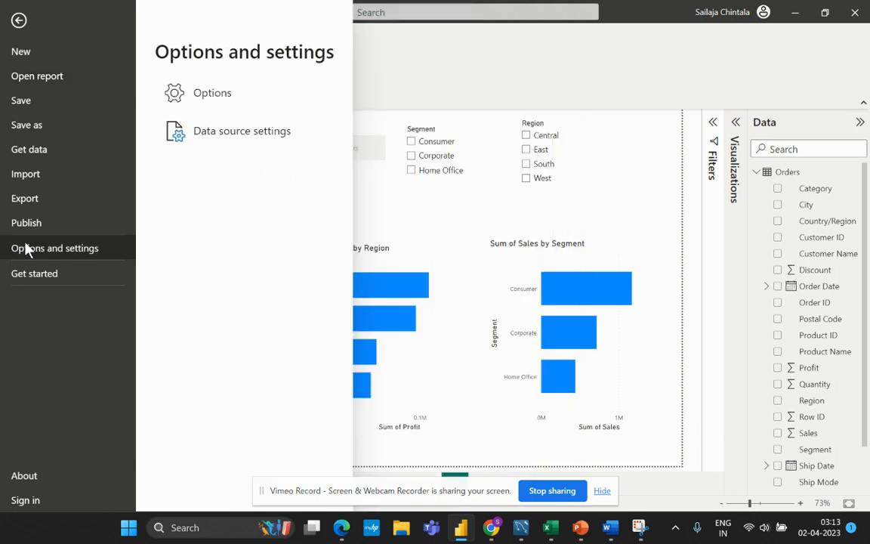
click(213, 100)
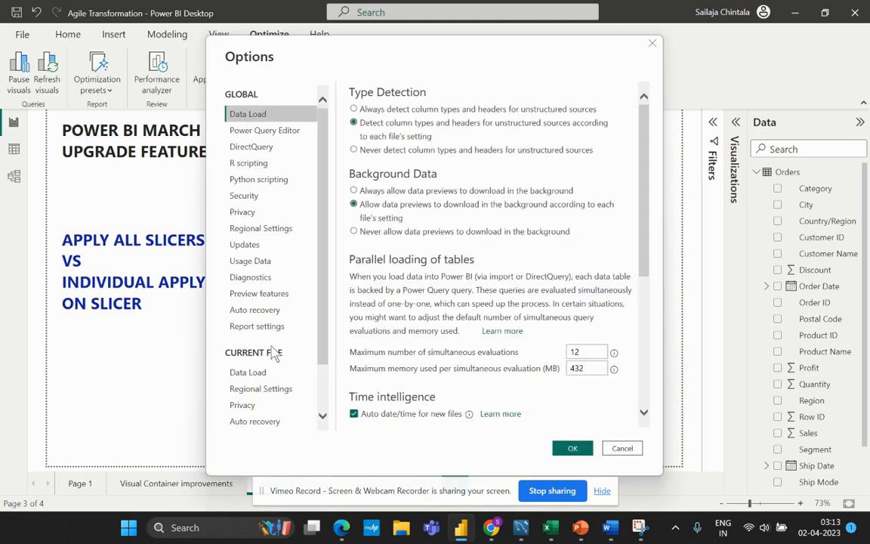
click(261, 292)
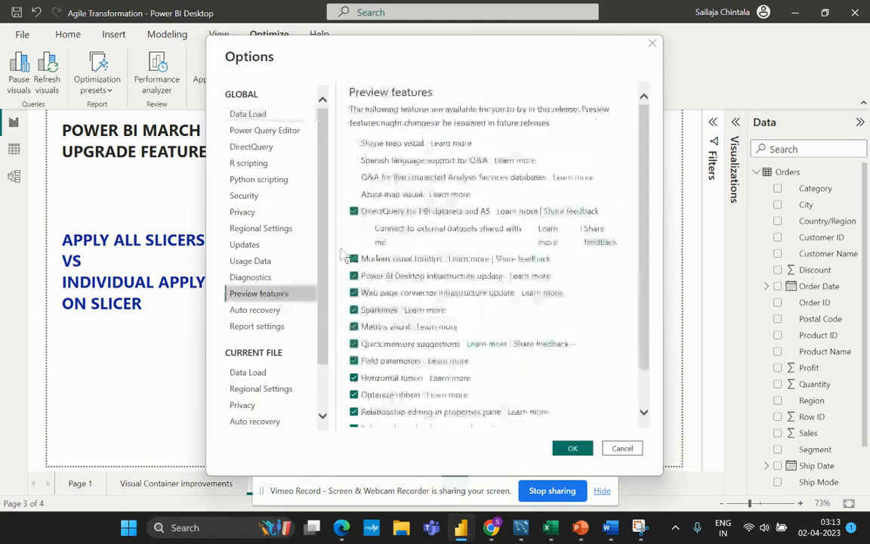
scroll(412, 239, down, 1)
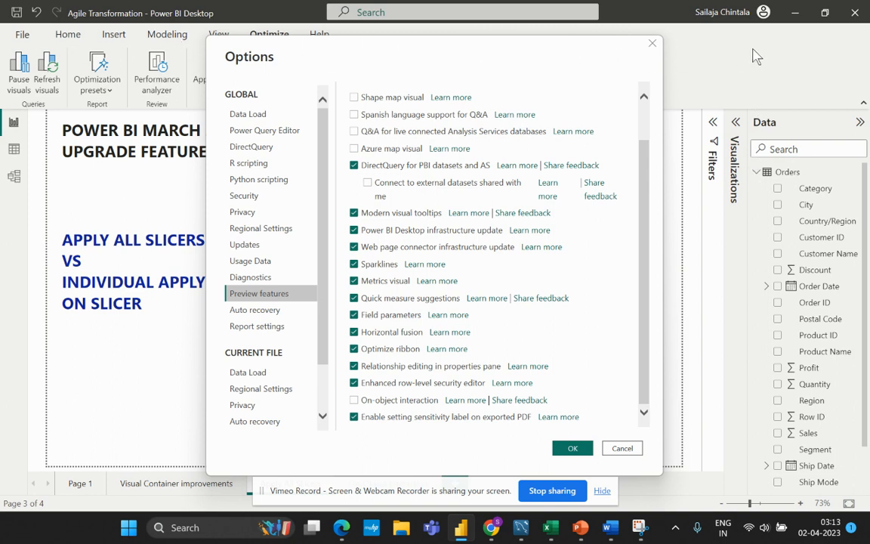
click(354, 401)
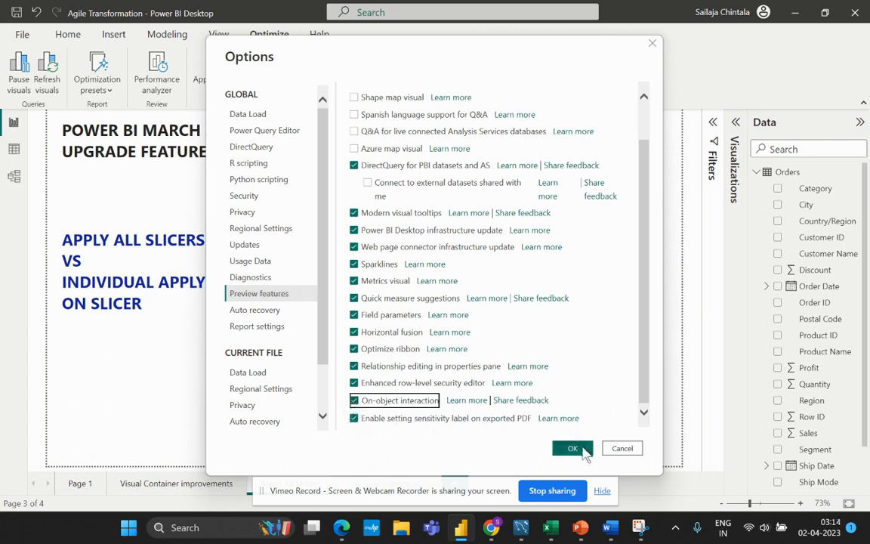
click(583, 450)
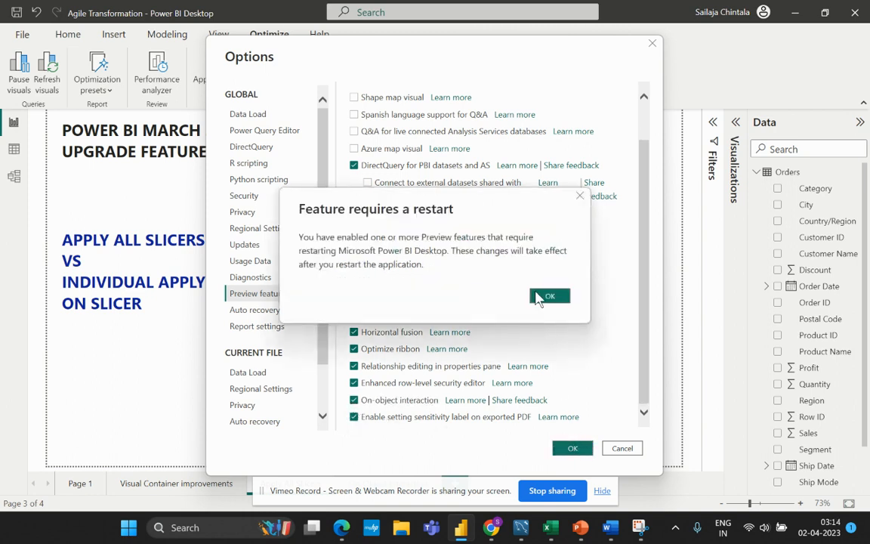
click(540, 297)
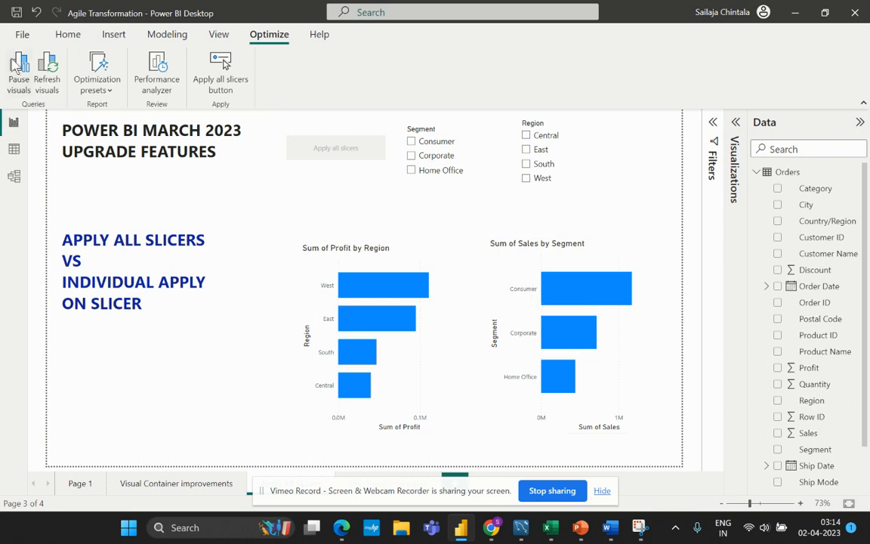
- Save the Agile Transformation report, close Power BI Desktop completely and launch it again
click(15, 15)
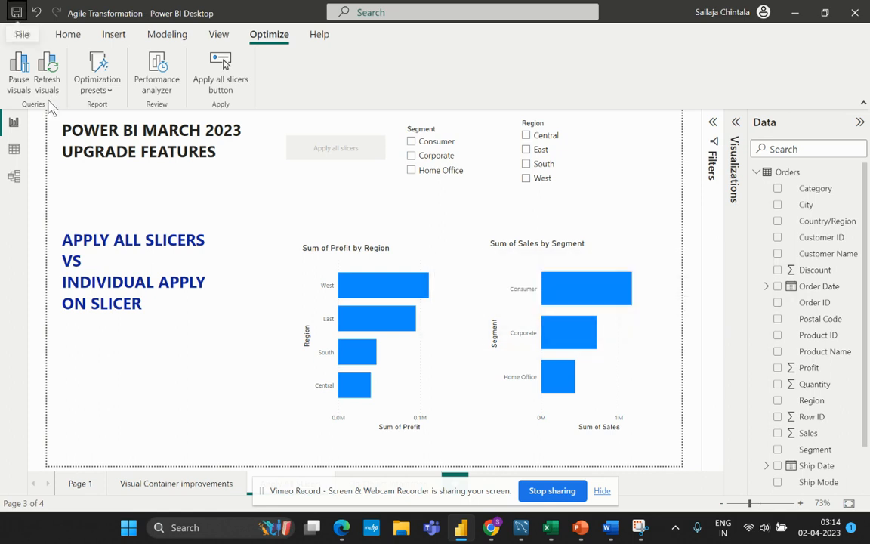
click(853, 15)
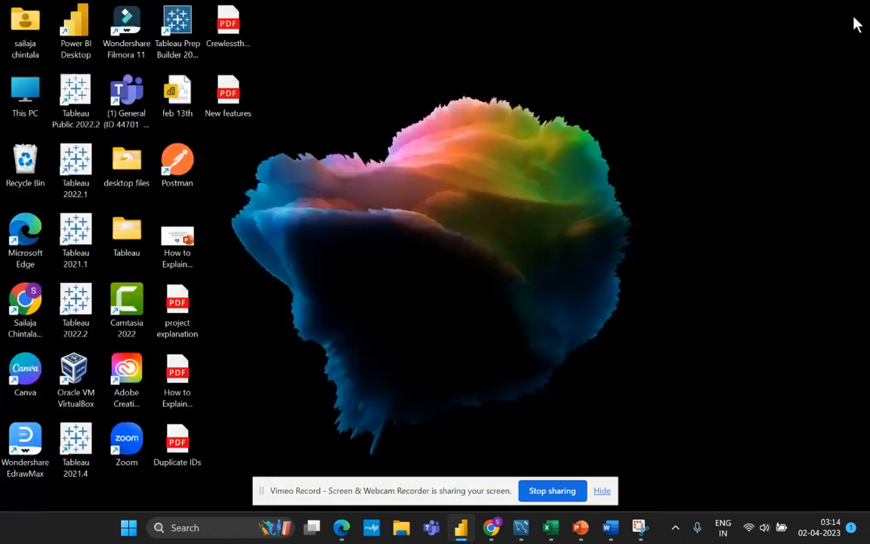
right_click(462, 531)
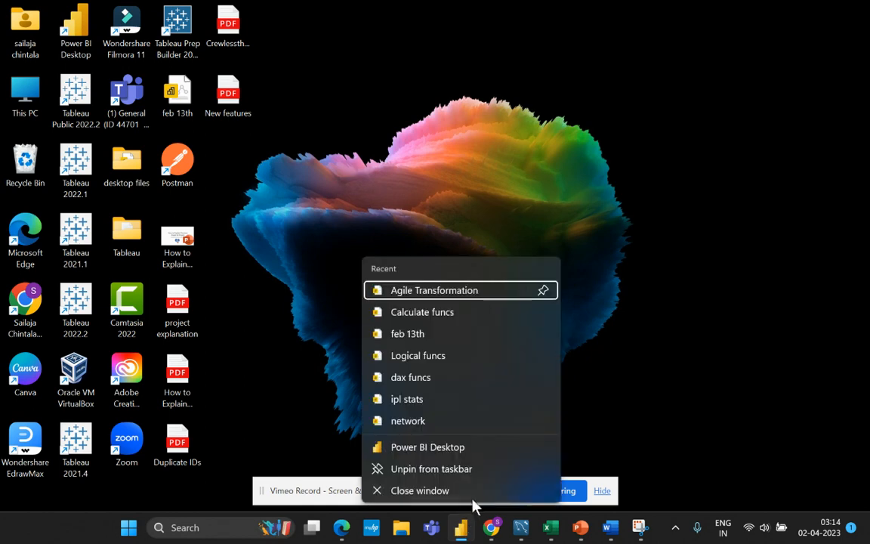
click(461, 491)
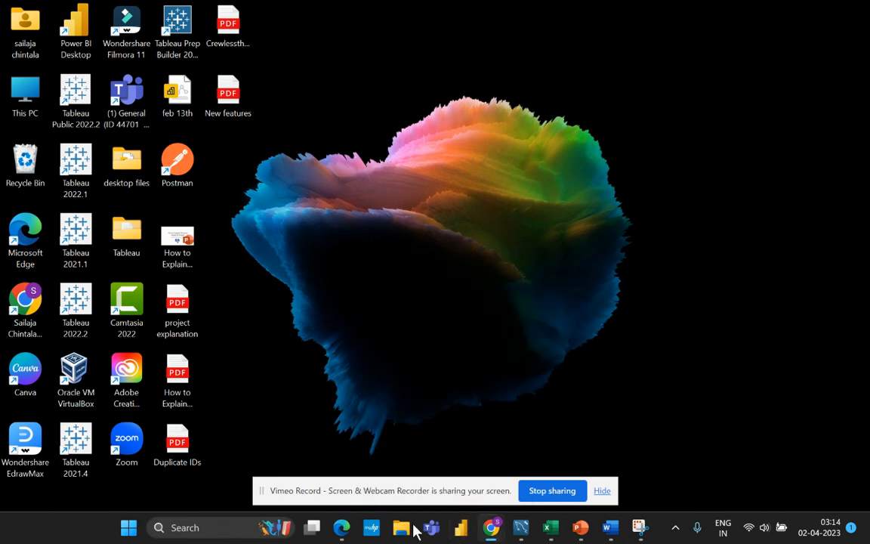
click(459, 531)
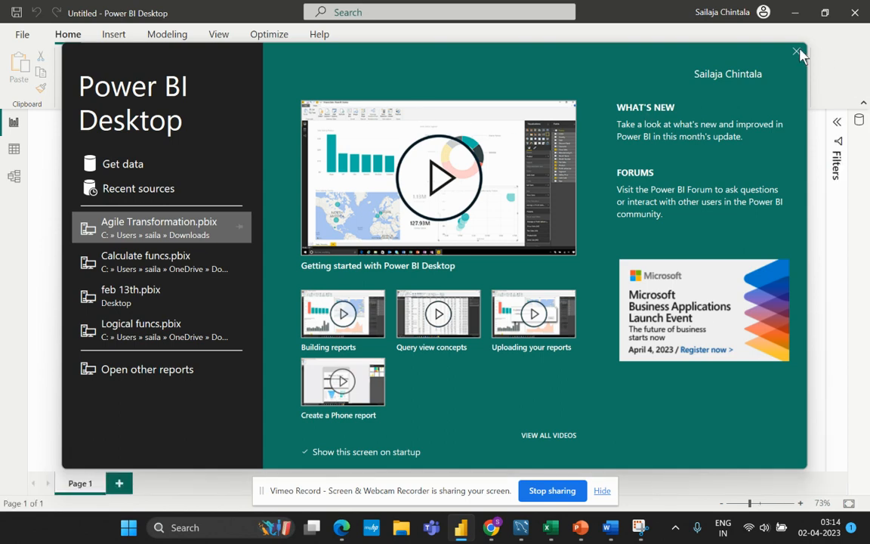
- Dismiss the start screen and expand the Filters and Data panes in the blank report
click(798, 54)
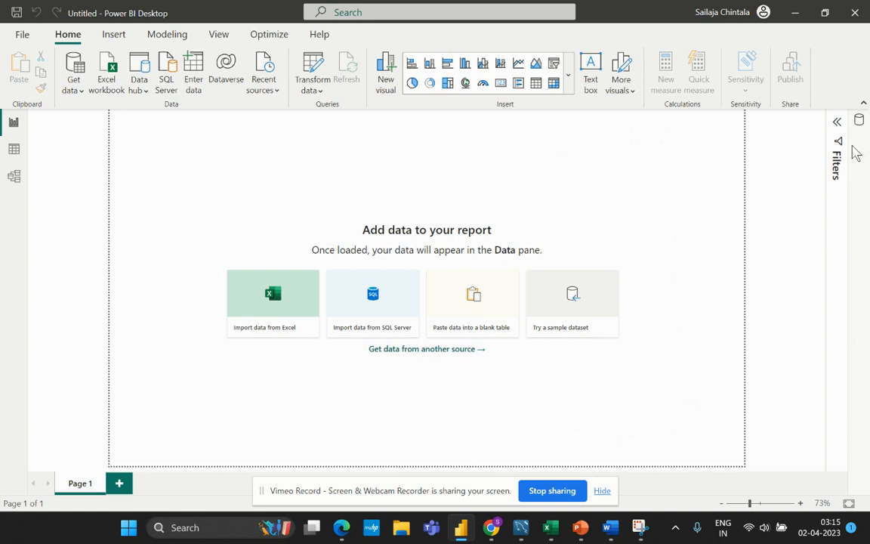
click(837, 123)
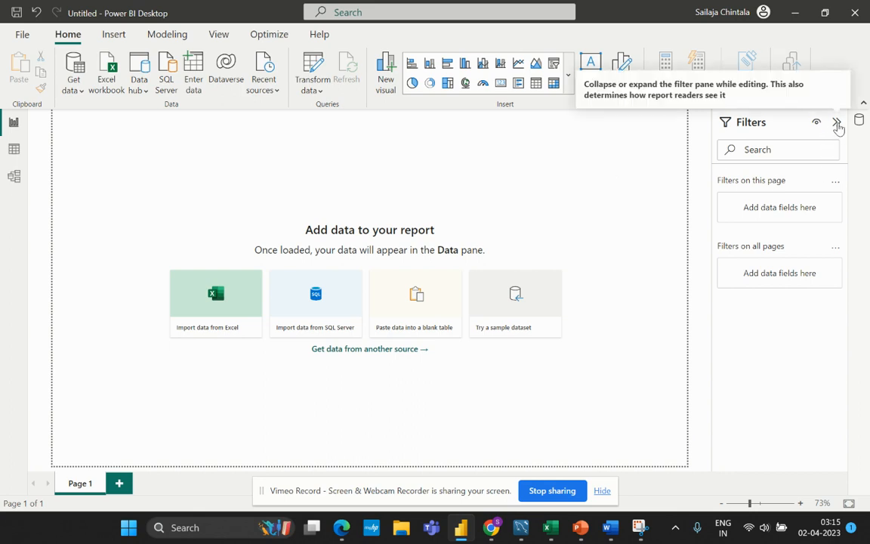
click(860, 122)
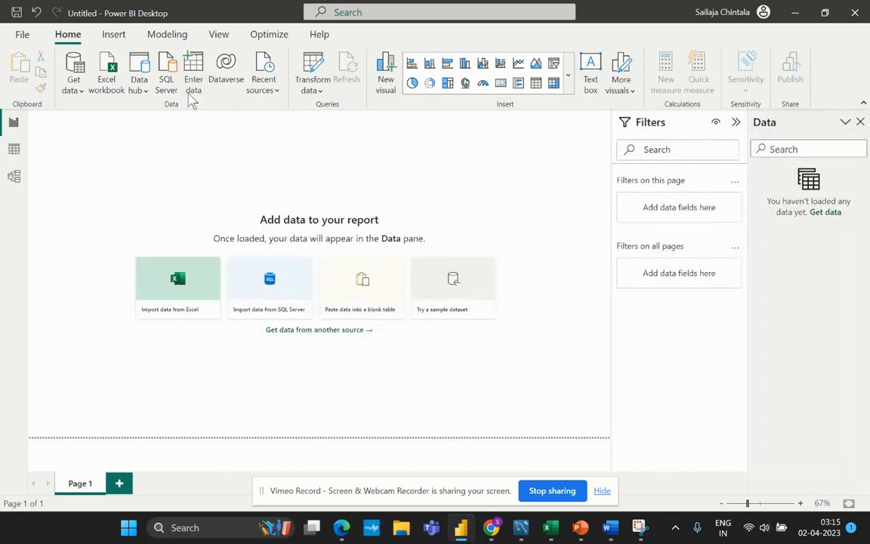
- Load the Orders table from the Sample - Superstore Excel workbook into the report
click(106, 72)
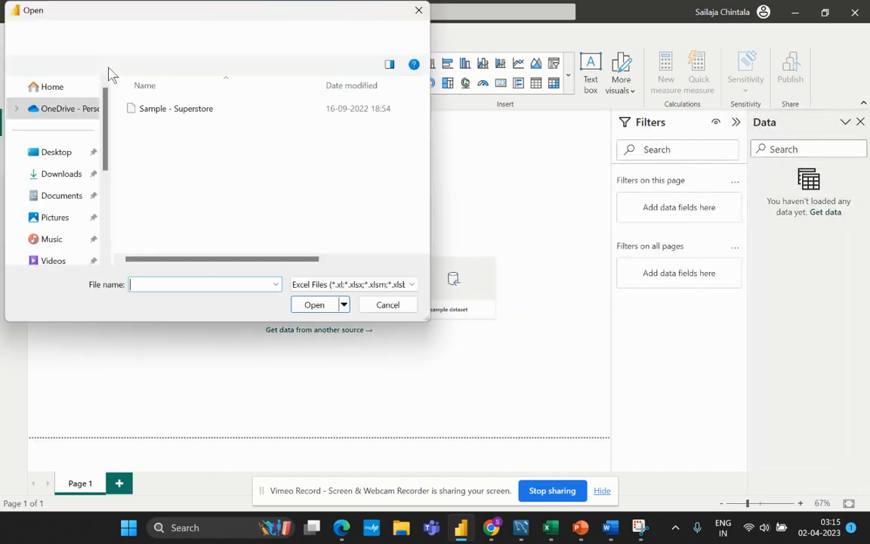
click(144, 114)
click(325, 306)
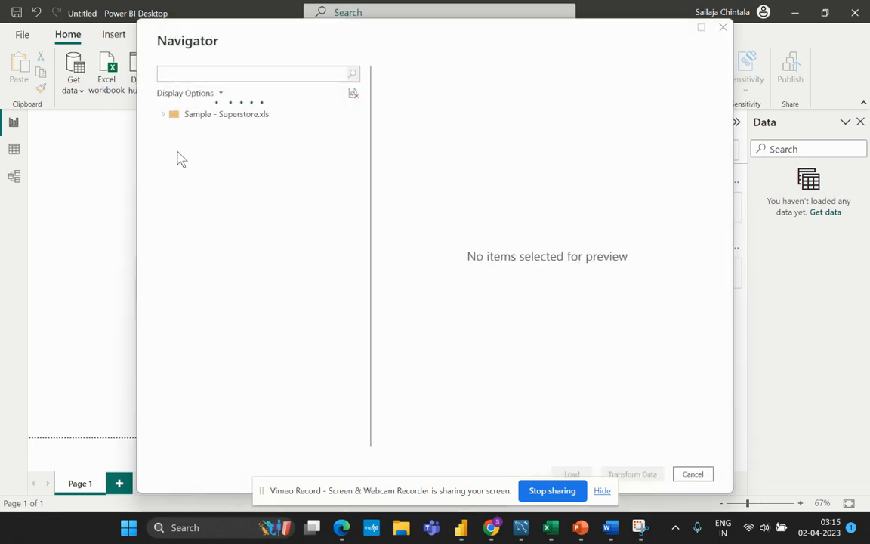
click(179, 131)
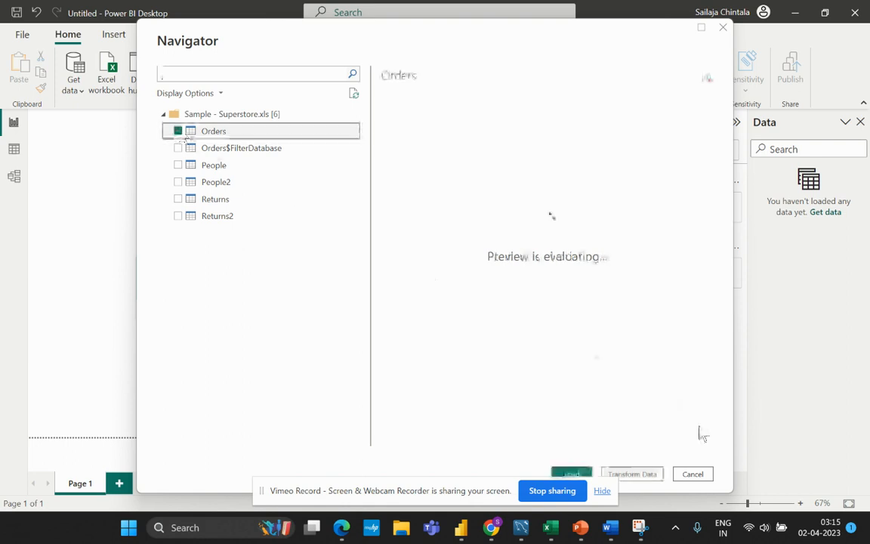
click(580, 474)
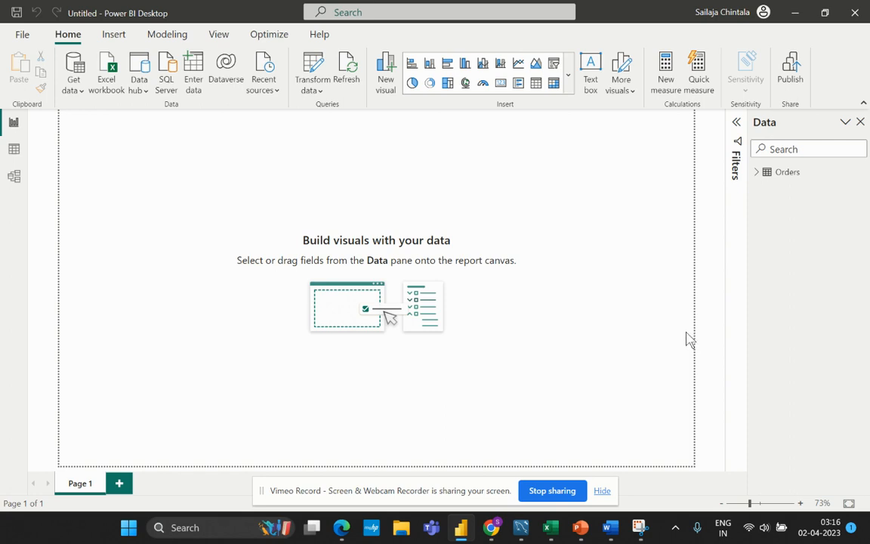
- Build a stacked bar chart of Sales by Category from the Orders table, and enlarge and reposition it on the page
click(755, 172)
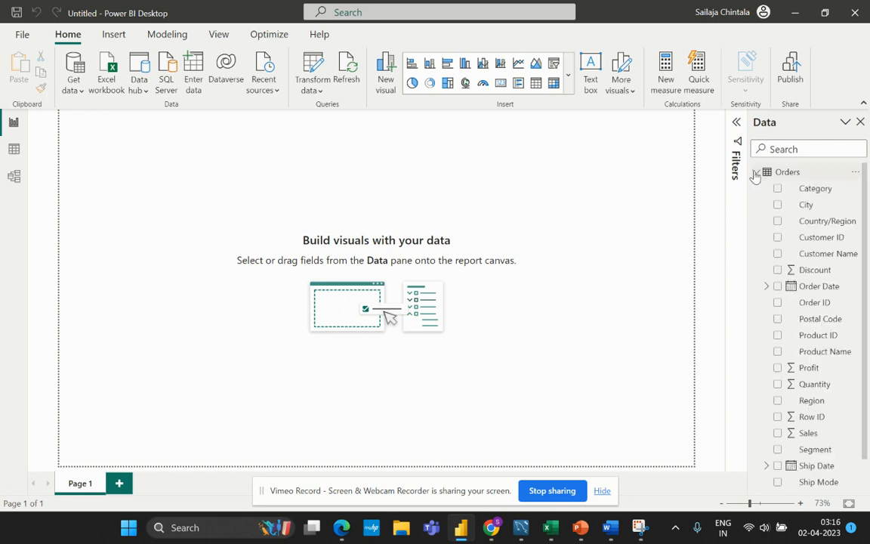
click(412, 64)
drag(156, 247, 413, 333)
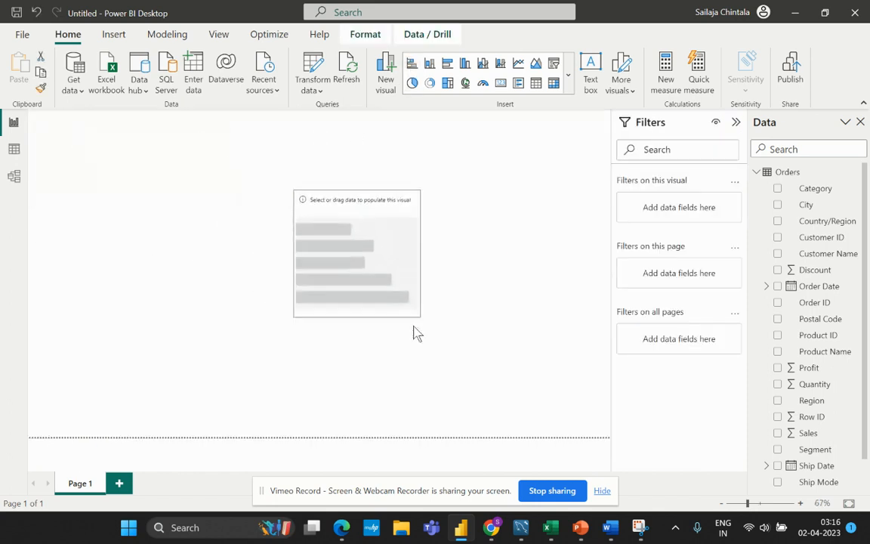
click(778, 190)
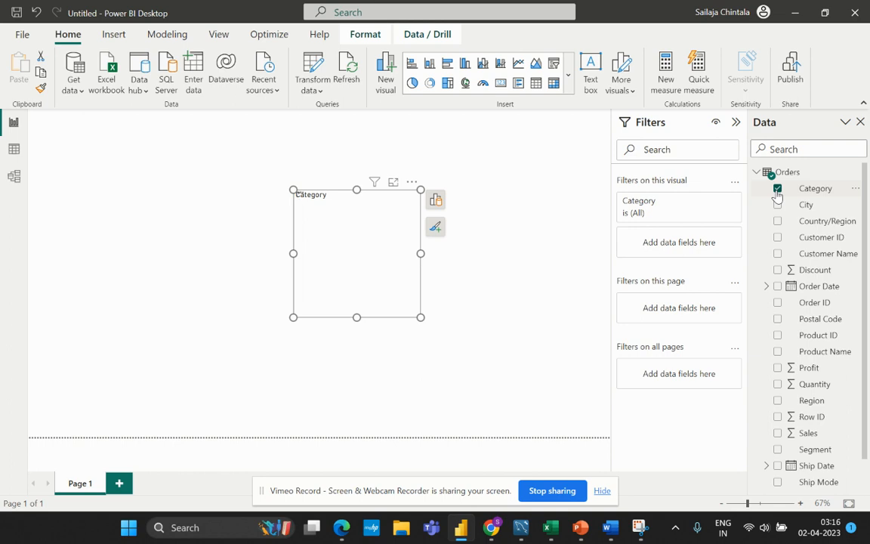
click(778, 433)
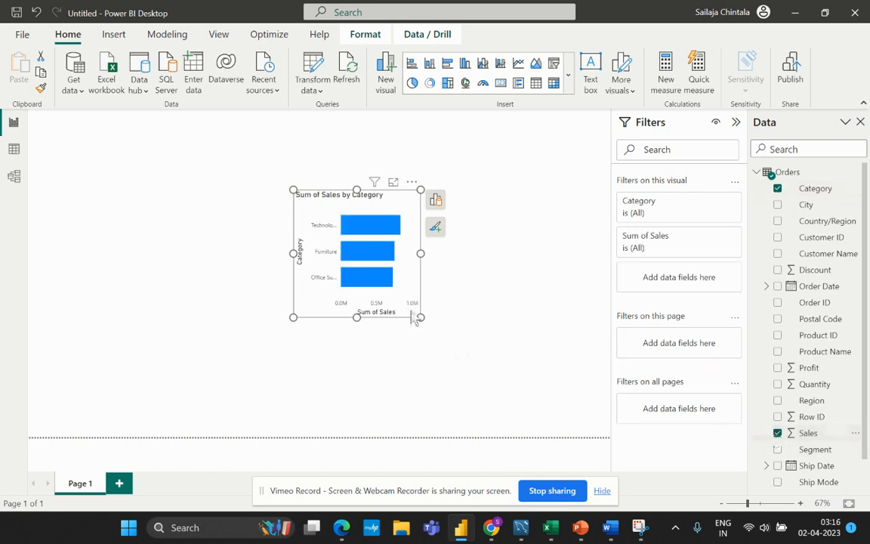
drag(421, 317, 484, 391)
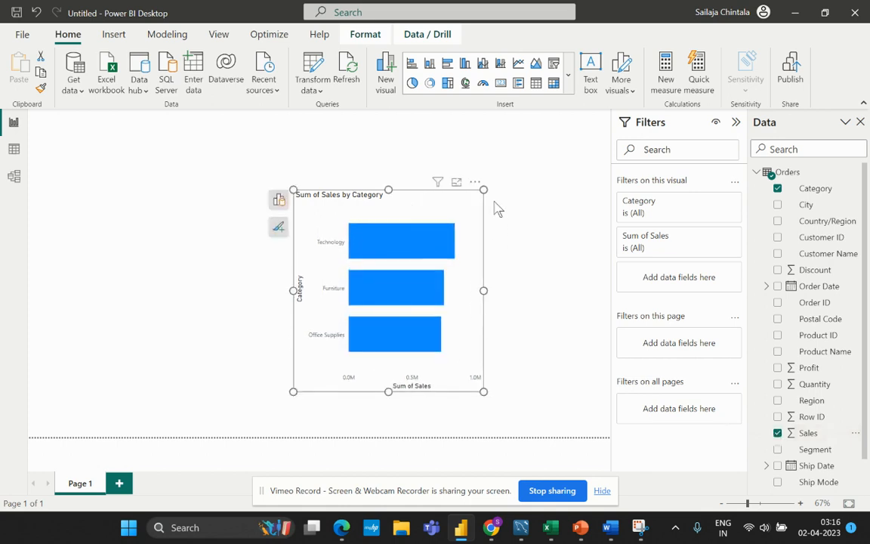
drag(478, 186, 372, 151)
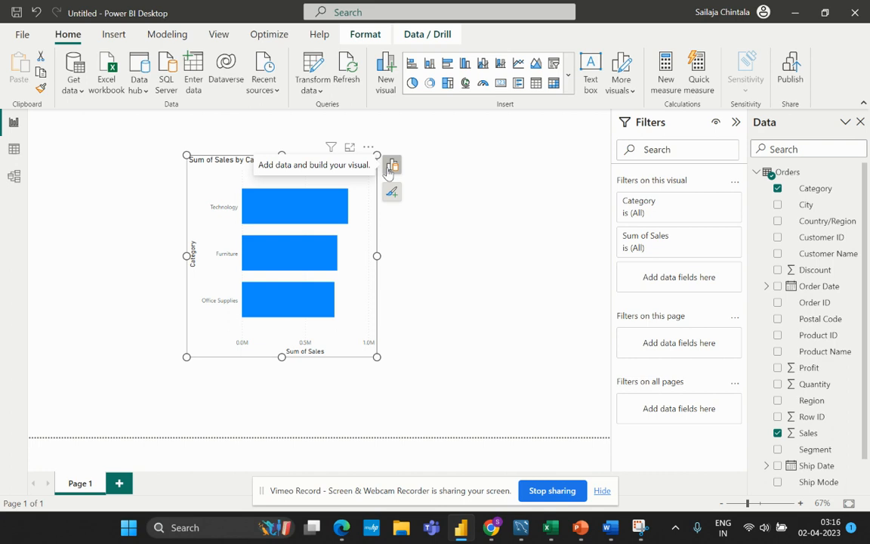
- Add the Region field to the stacked bar chart's legend using its on-object build options
click(390, 168)
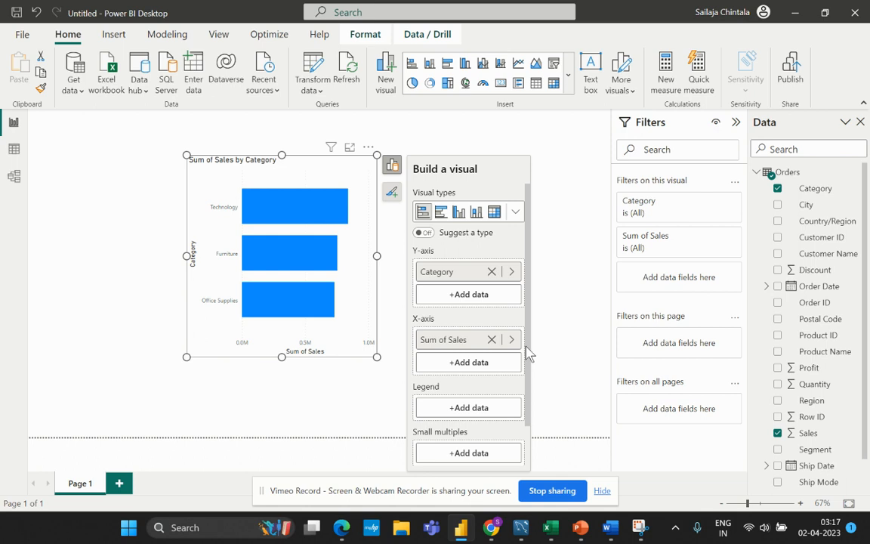
scroll(527, 385, down, 2)
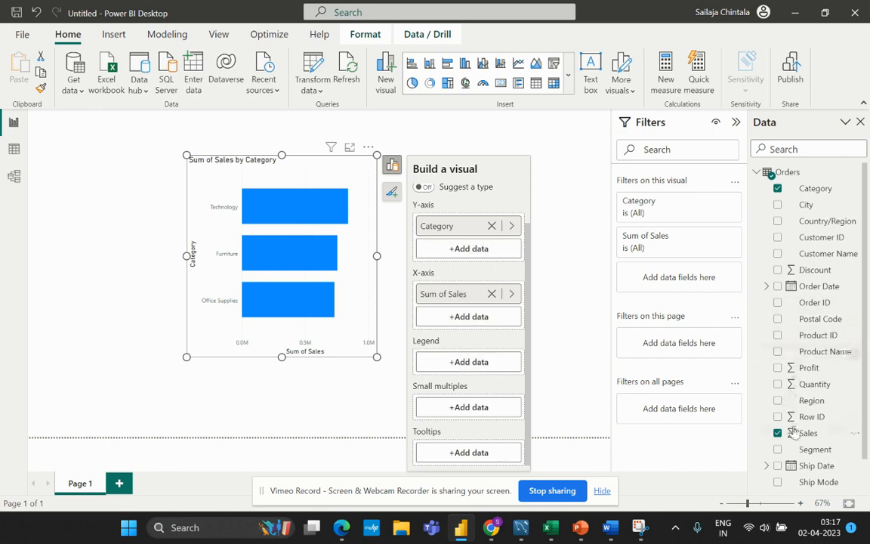
drag(812, 406, 466, 366)
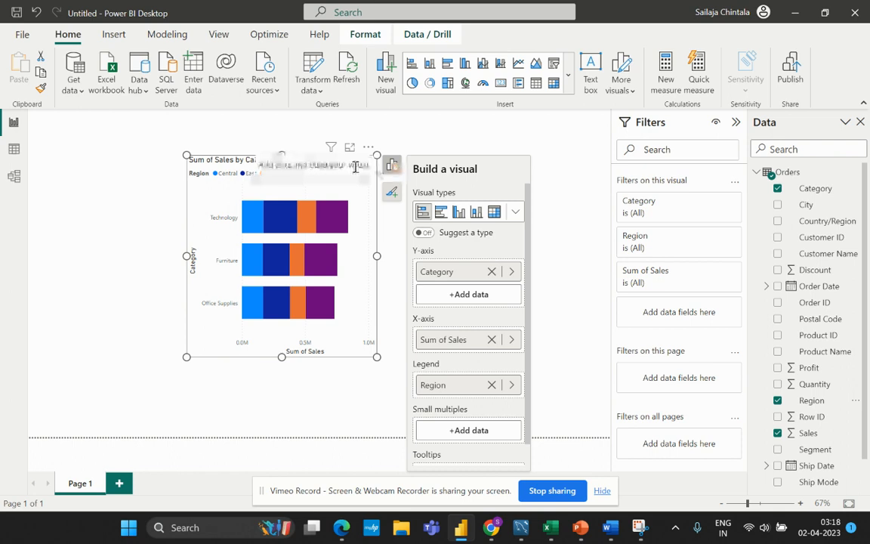
- Turn off the chart's title with on-object formatting and view its full formatting options before returning to the data fields
click(391, 195)
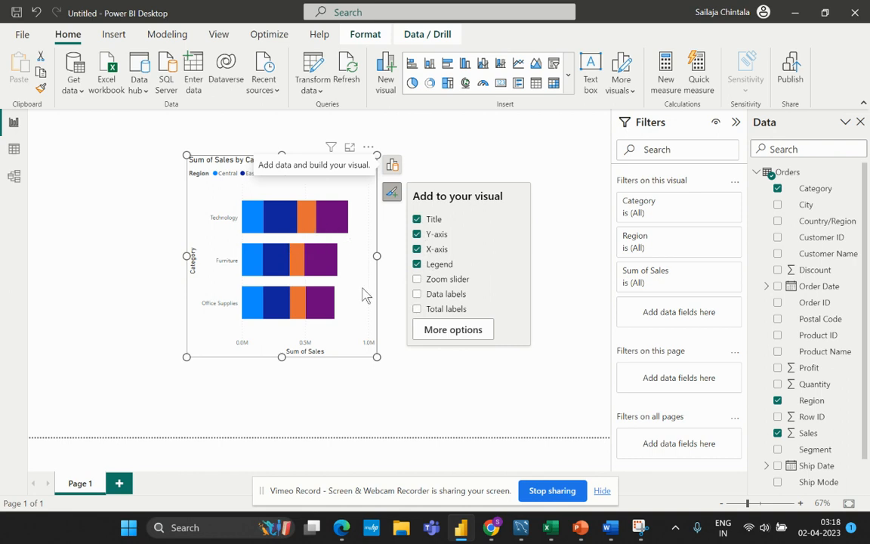
click(418, 219)
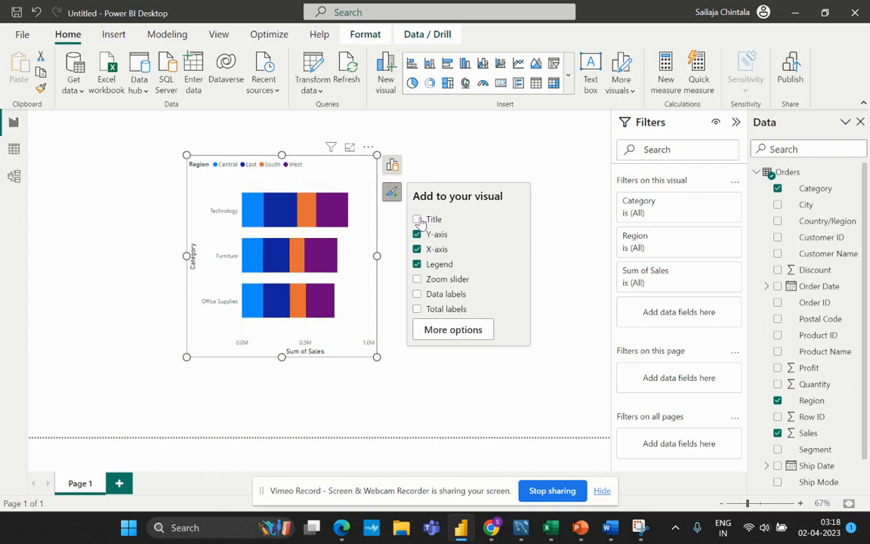
click(451, 332)
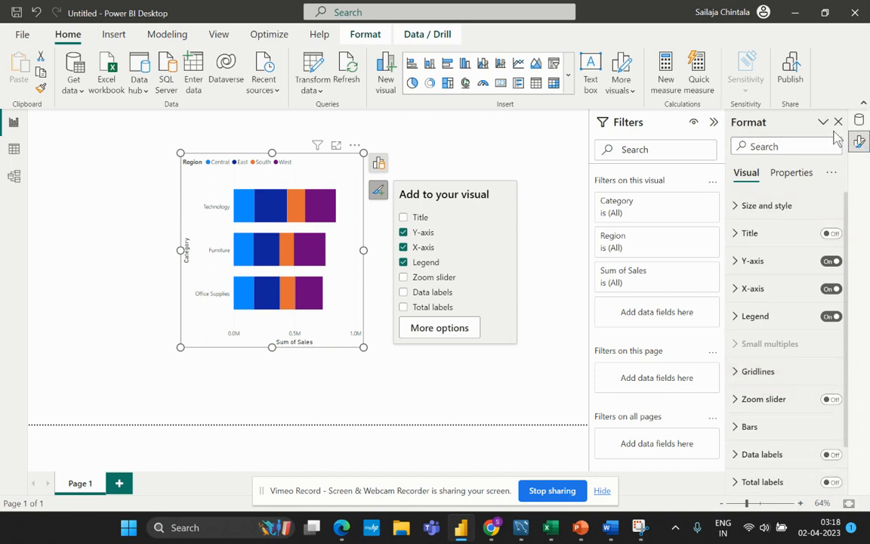
click(858, 119)
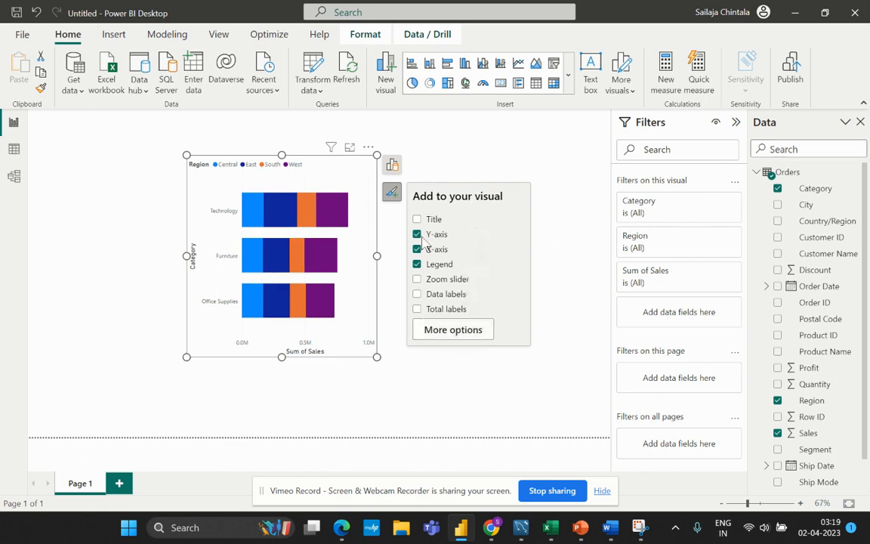
click(391, 193)
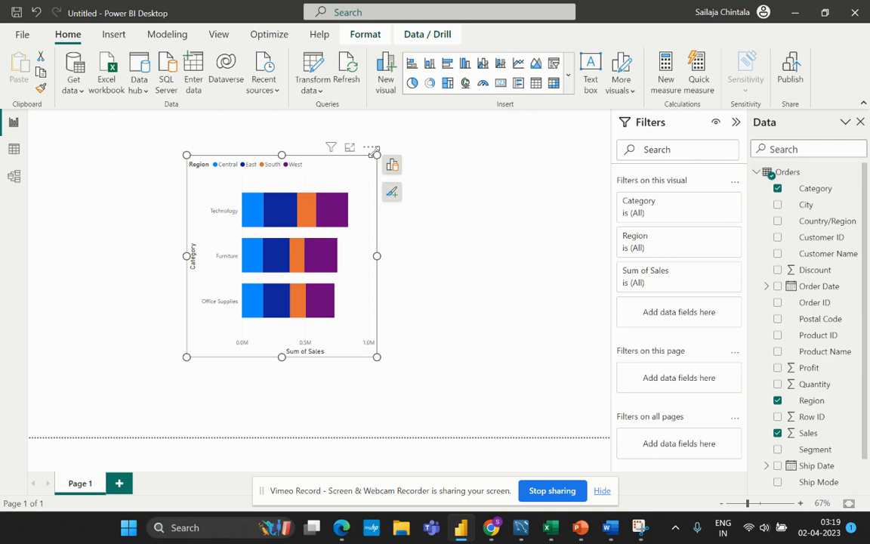
- Move the stacked bar chart to the left side of the report page
drag(368, 148, 254, 151)
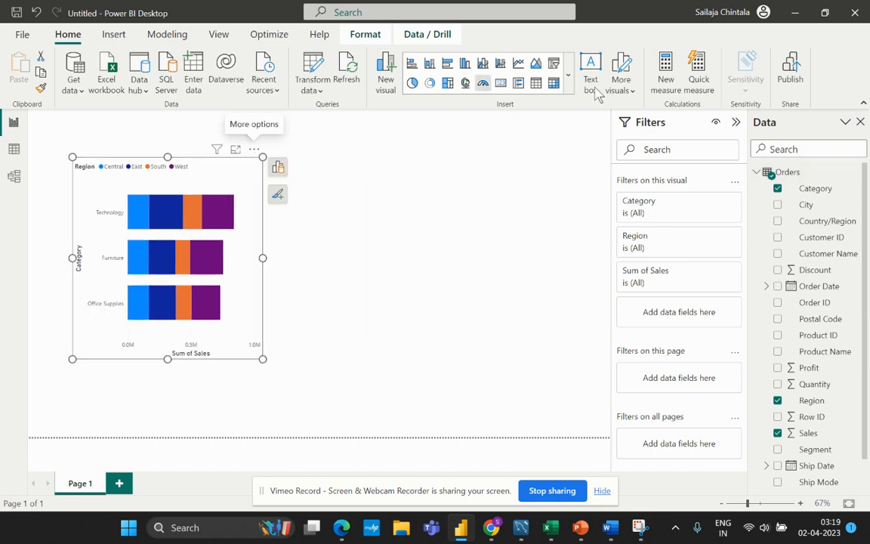